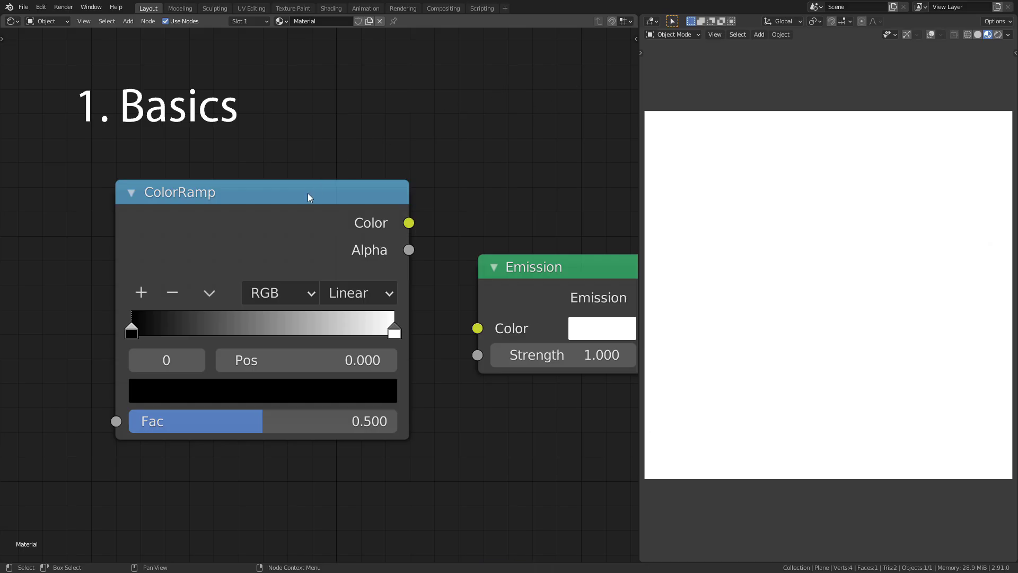
Link the ColorRamp's Color output to the Emission shader's Color input, turning the plane mid-grey.
left_click(308, 193)
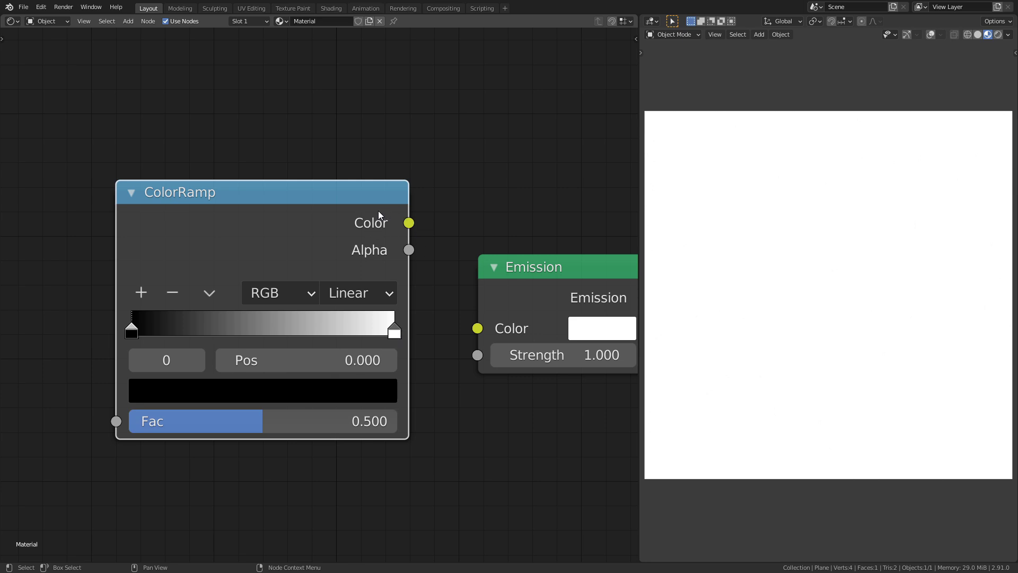
middle_click_drag(490, 225, 271, 218)
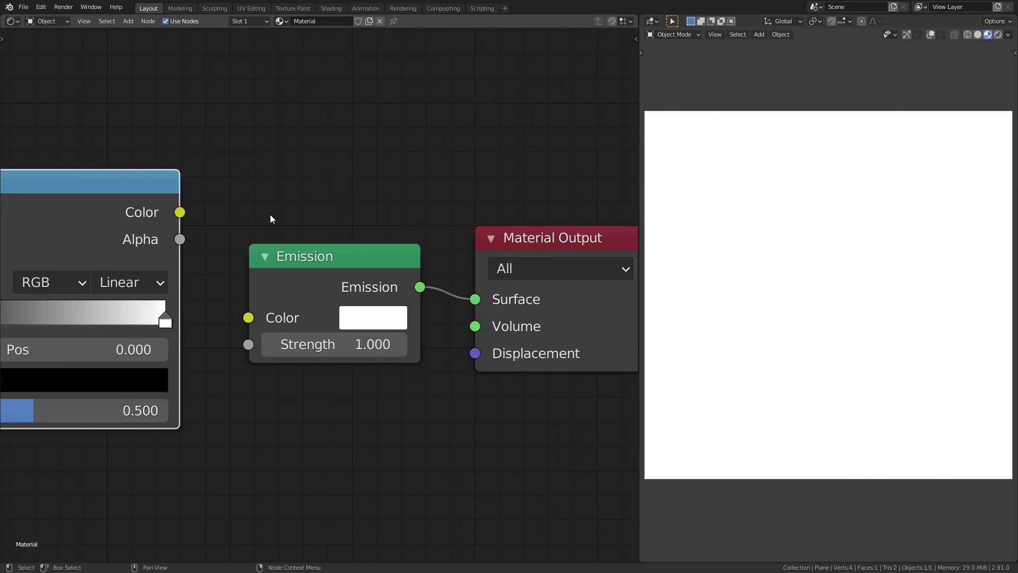
left_click_drag(181, 212, 248, 323)
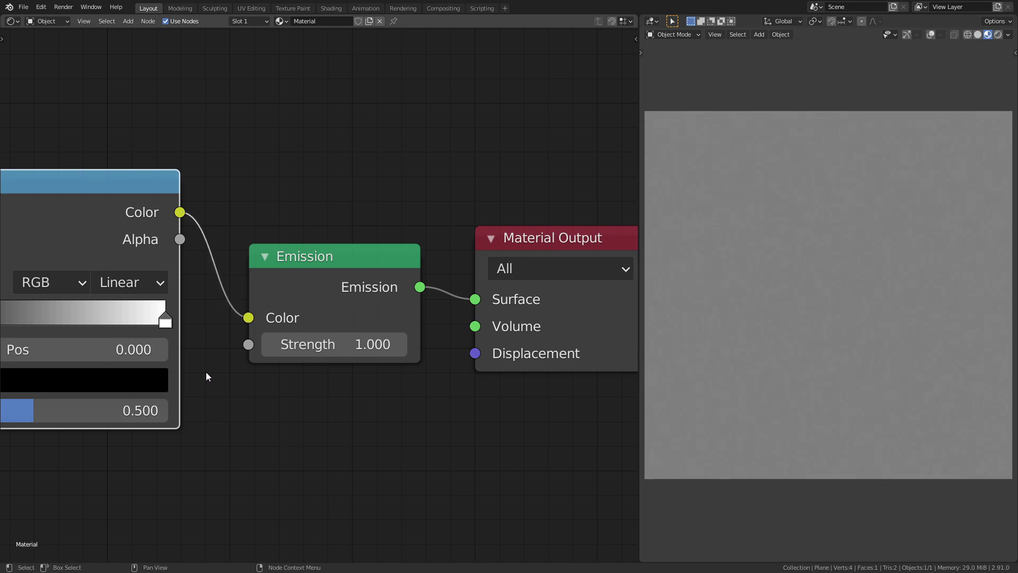
middle_click_drag(206, 372, 444, 383)
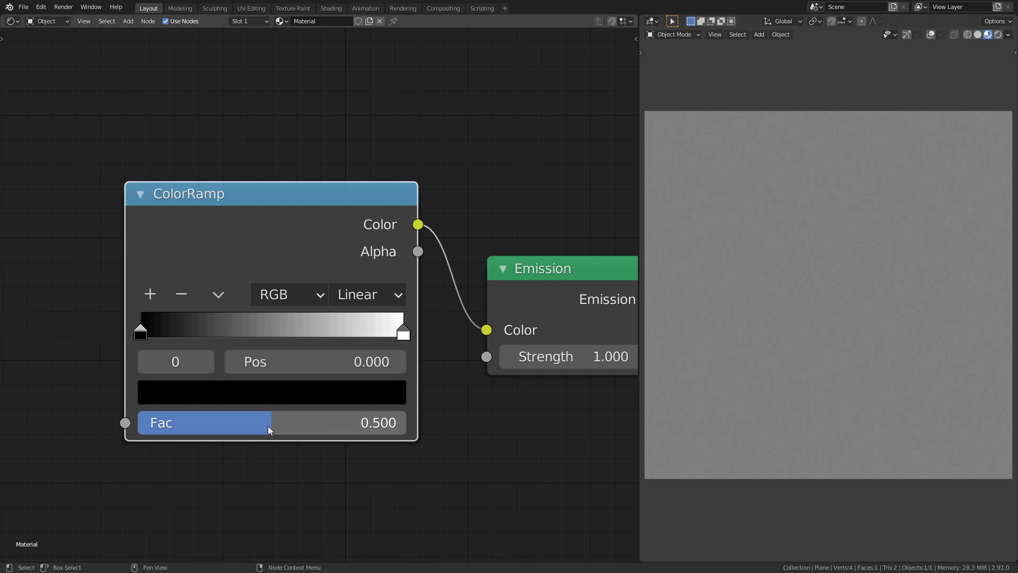
Recolour the ramp's white end stop orange and set Fac to 0.168.
left_click_drag(268, 425, 168, 422)
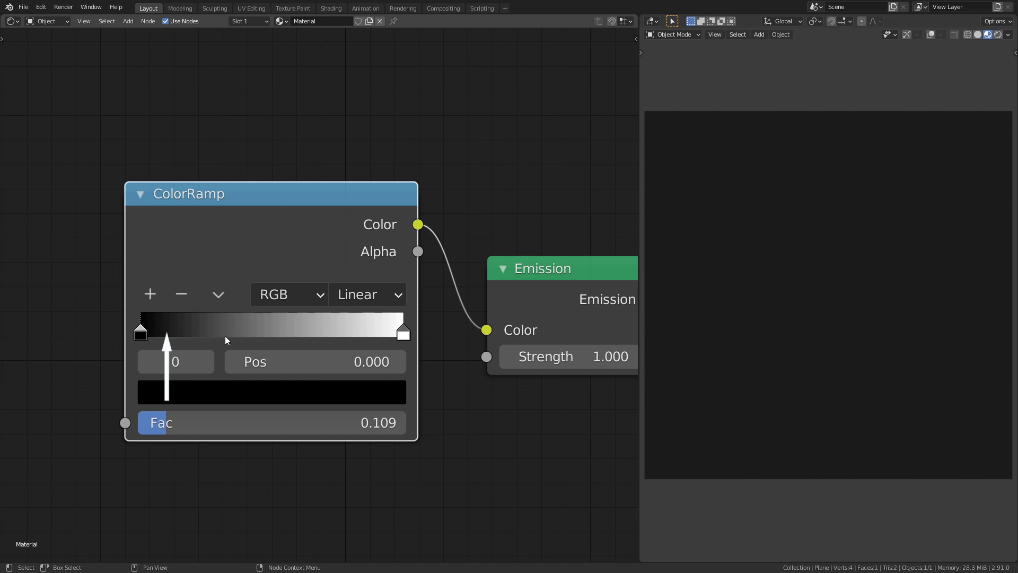
left_click(405, 335)
left_click(358, 400)
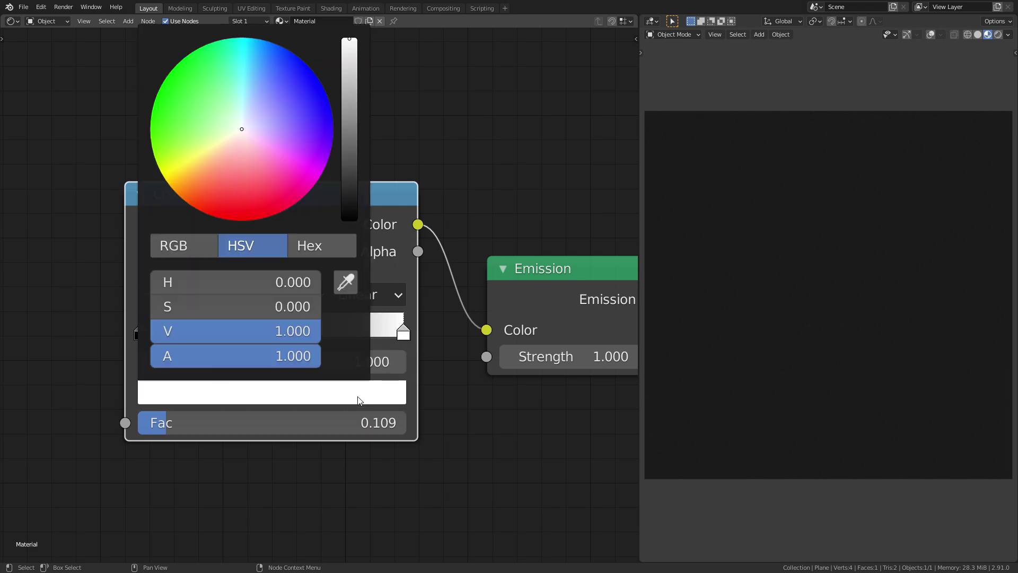
left_click_drag(246, 164, 193, 191)
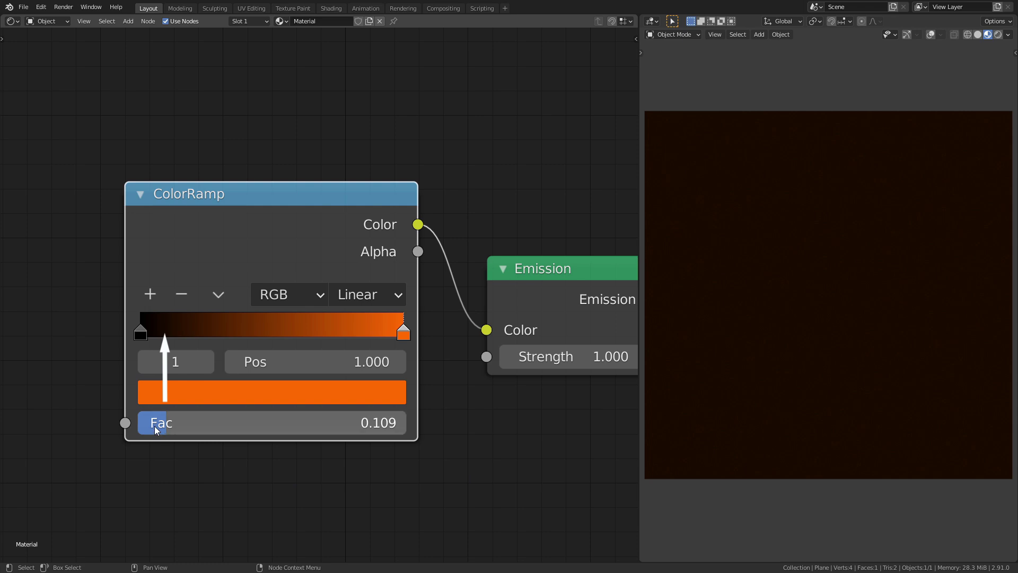
left_click_drag(154, 425, 175, 425)
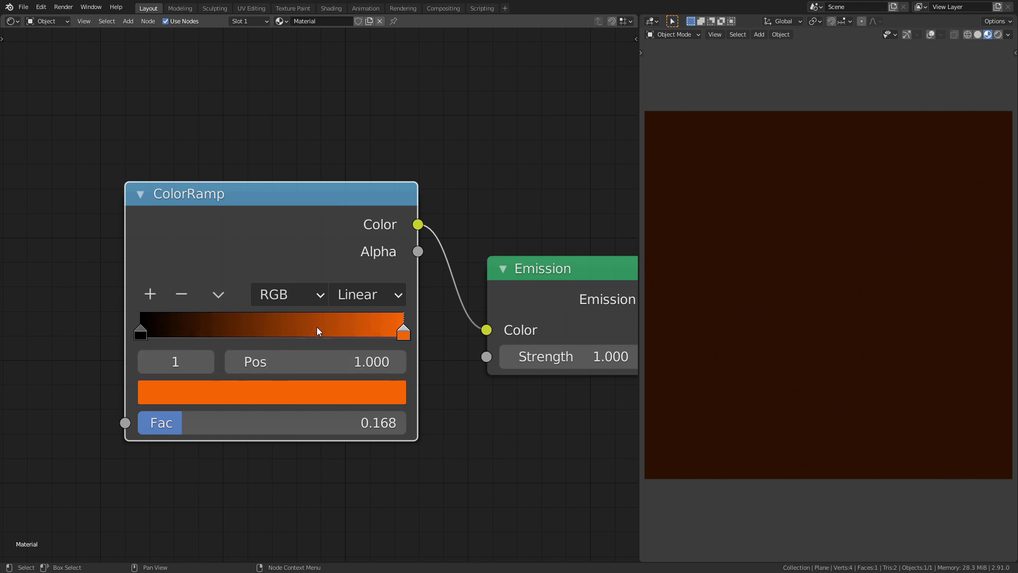
Add colour stops at 0.500 and 0.750, making the 0.750 stop green.
left_click(149, 295)
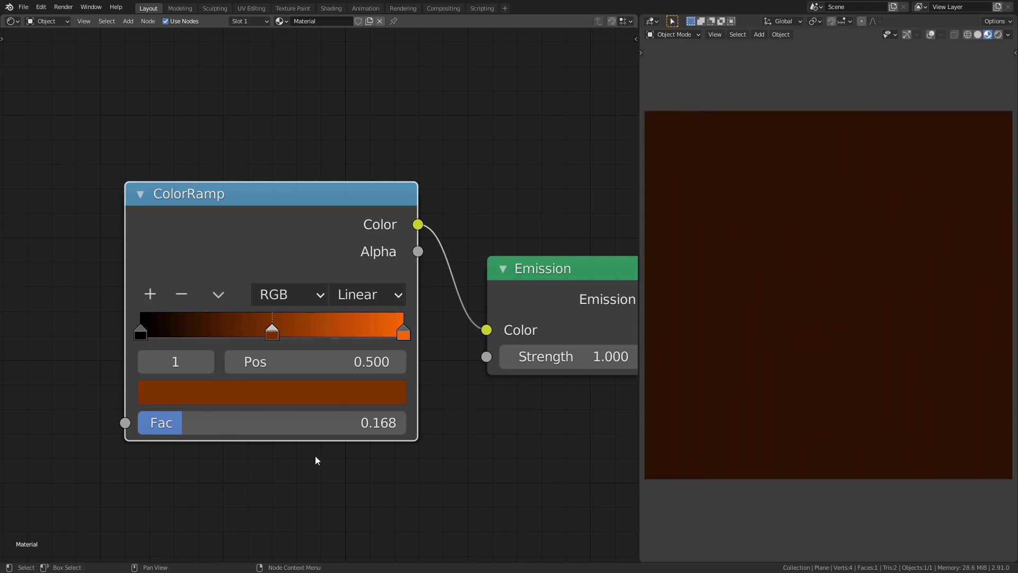
left_click(340, 324, "ctrl")
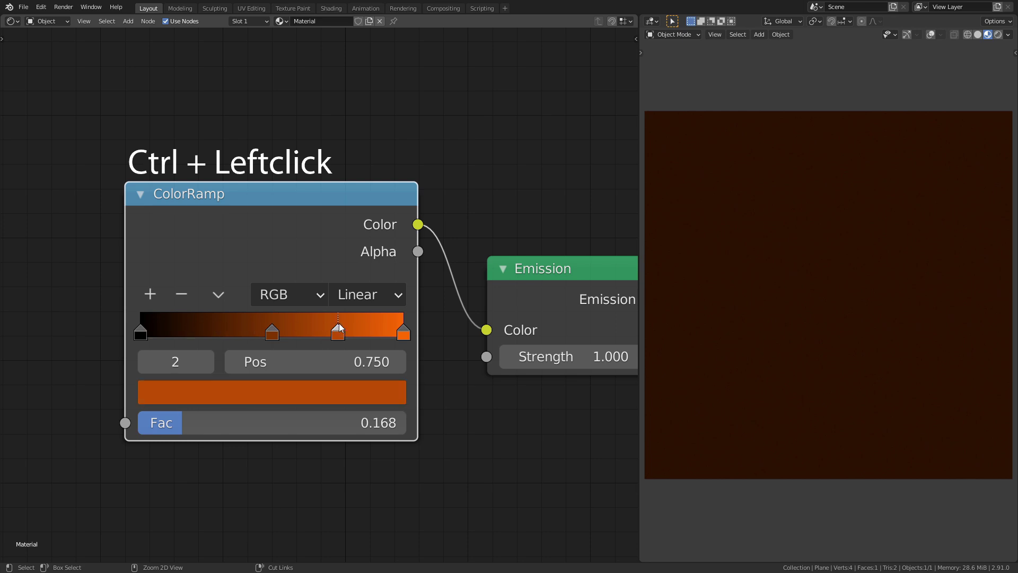
left_click(315, 391)
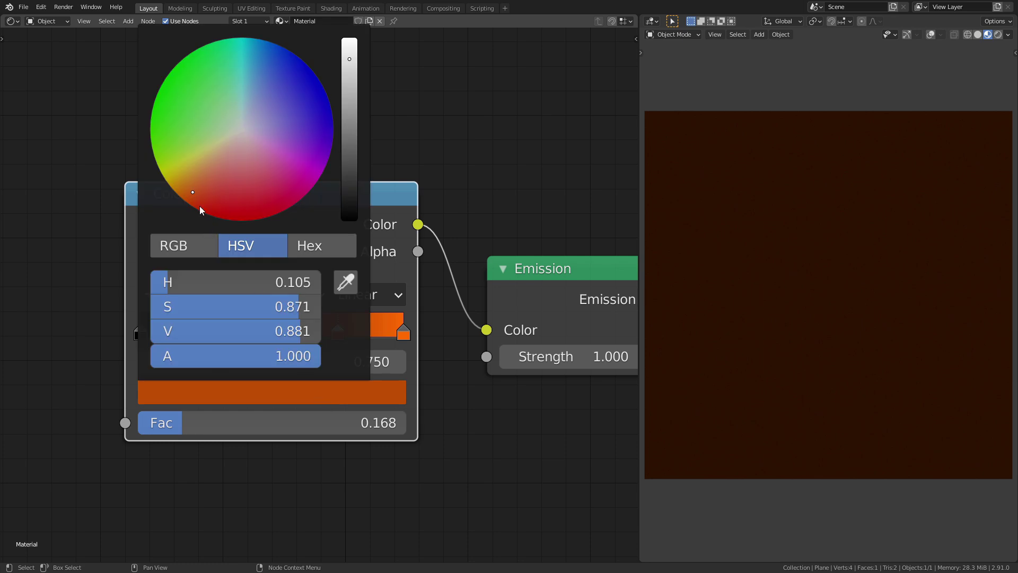
left_click_drag(200, 208, 158, 96)
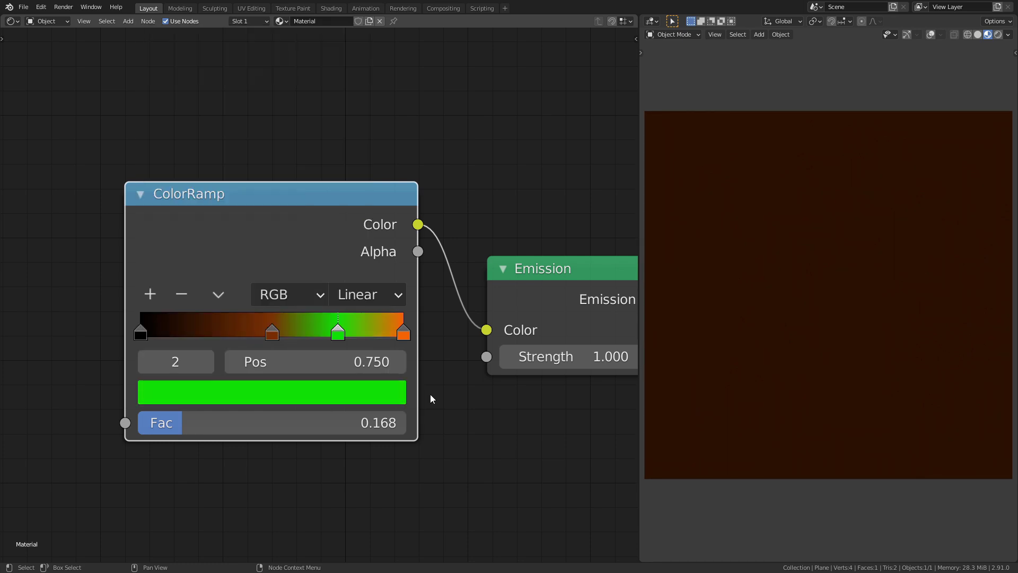
Colour the middle stop teal and raise Fac to 1.000.
left_click(271, 333)
left_click(291, 394)
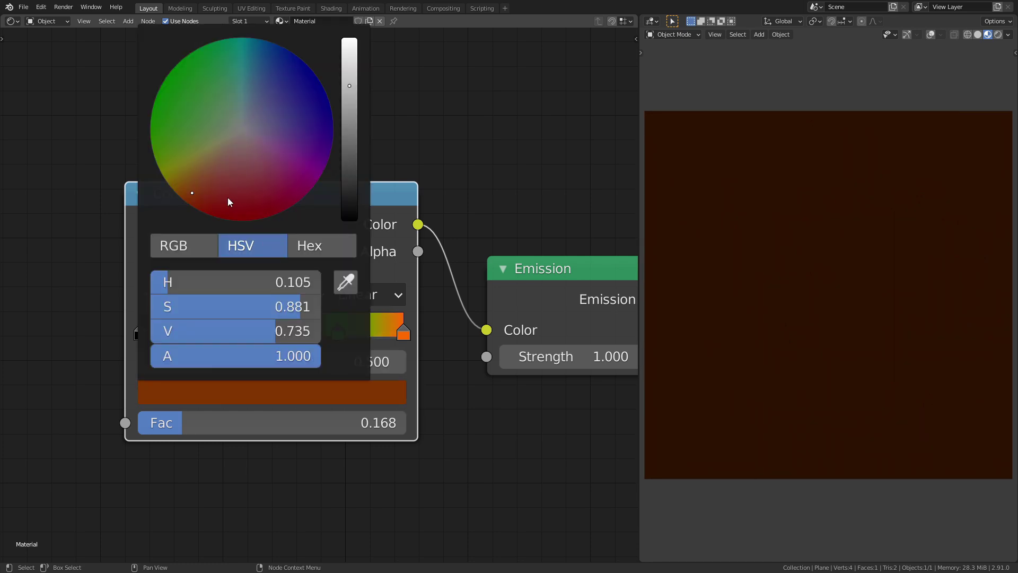
left_click_drag(228, 198, 253, 37)
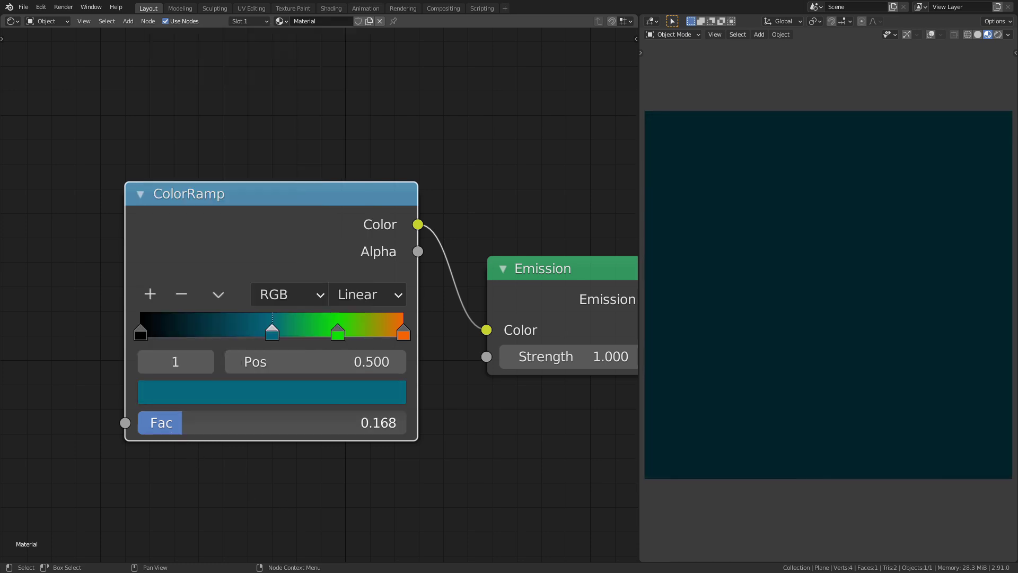
left_click_drag(182, 422, 407, 423)
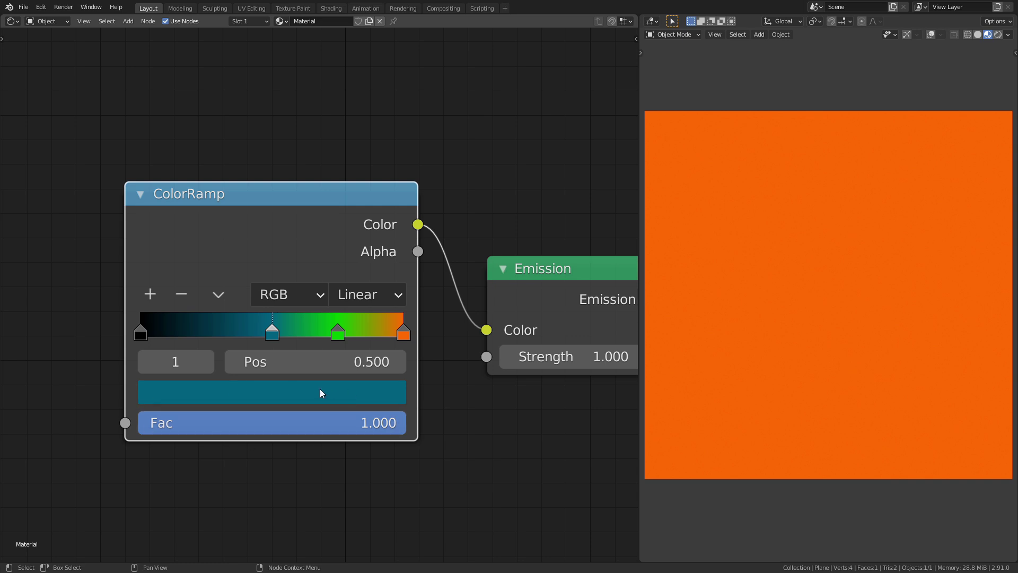
Add a Gradient Texture node below the ColorRamp via the 'grad' search.
middle_click_drag(486, 496, 478, 366)
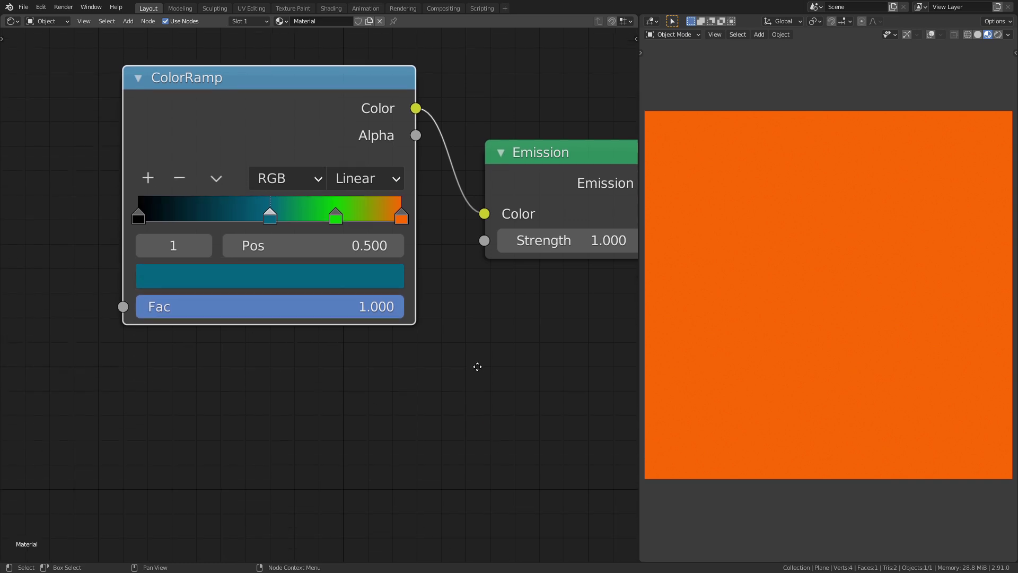
key("shift+a")
left_click(302, 420)
type("grad")
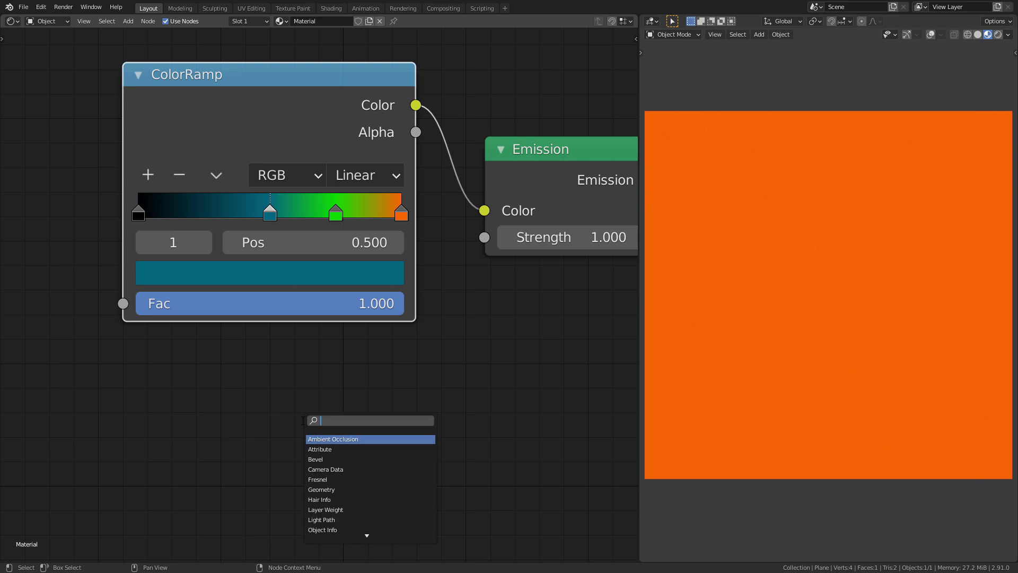
key("Return")
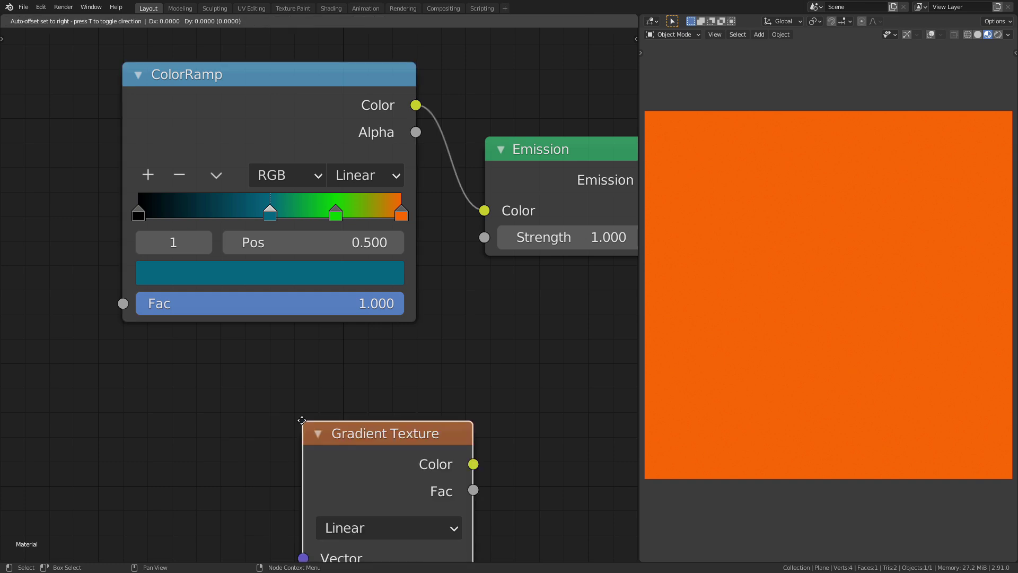
left_click(180, 349)
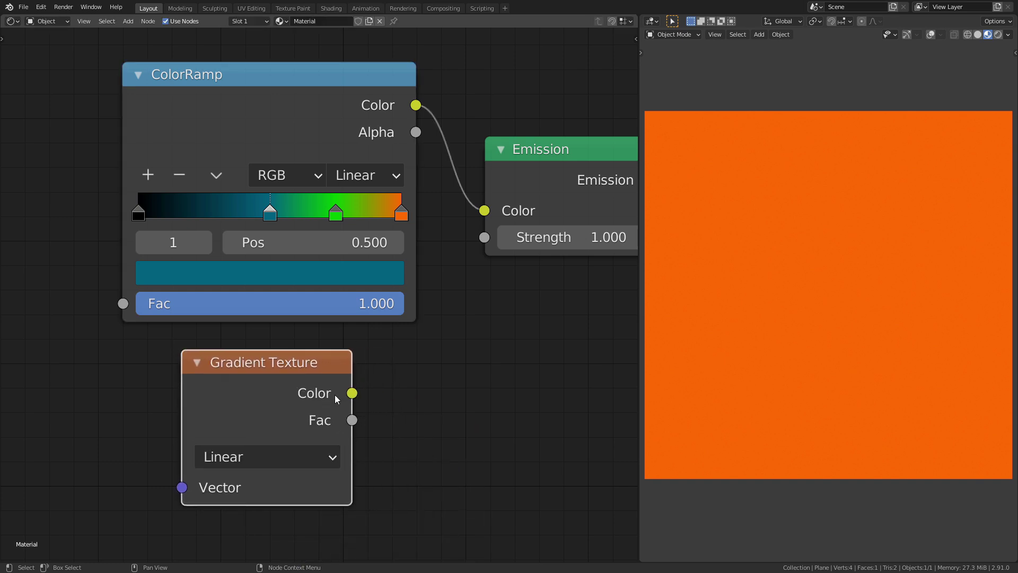
Feed the Gradient Texture into ColorRamp Fac, with ColorRamp Color driving Emission.
left_click_drag(353, 393, 484, 210)
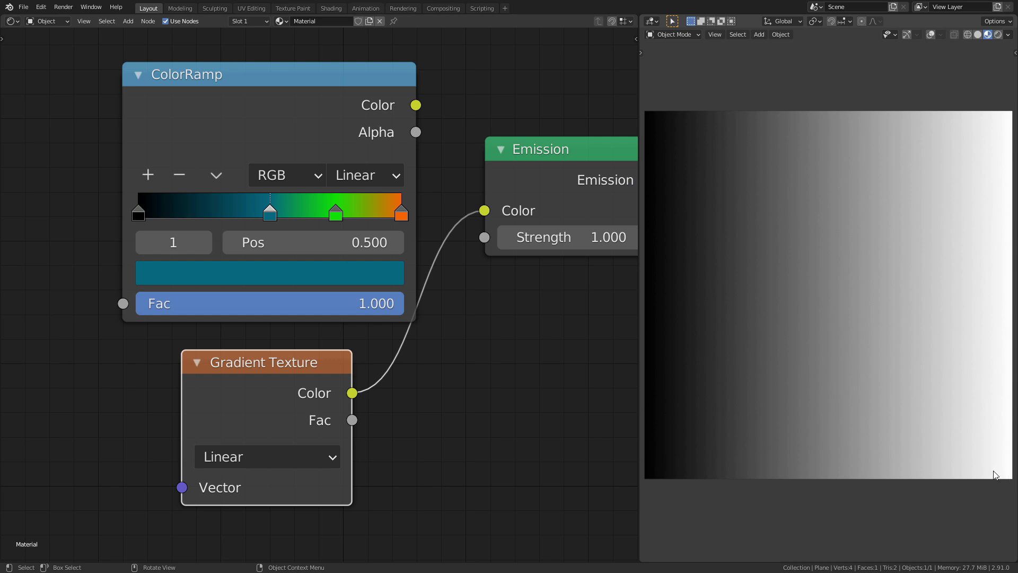
scroll(452, 373, "down", 1)
middle_click_drag(452, 373, 550, 443)
left_click_drag(406, 448, 238, 375)
left_click_drag(509, 191, 573, 288)
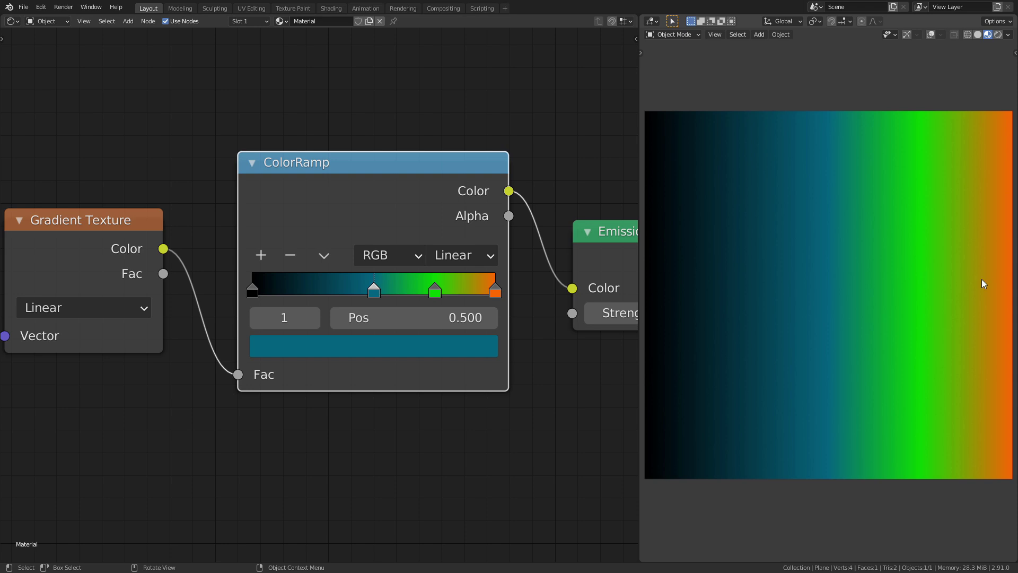
Switch the gradient node to a Noise Texture to preview it.
middle_click_drag(408, 453, 461, 480)
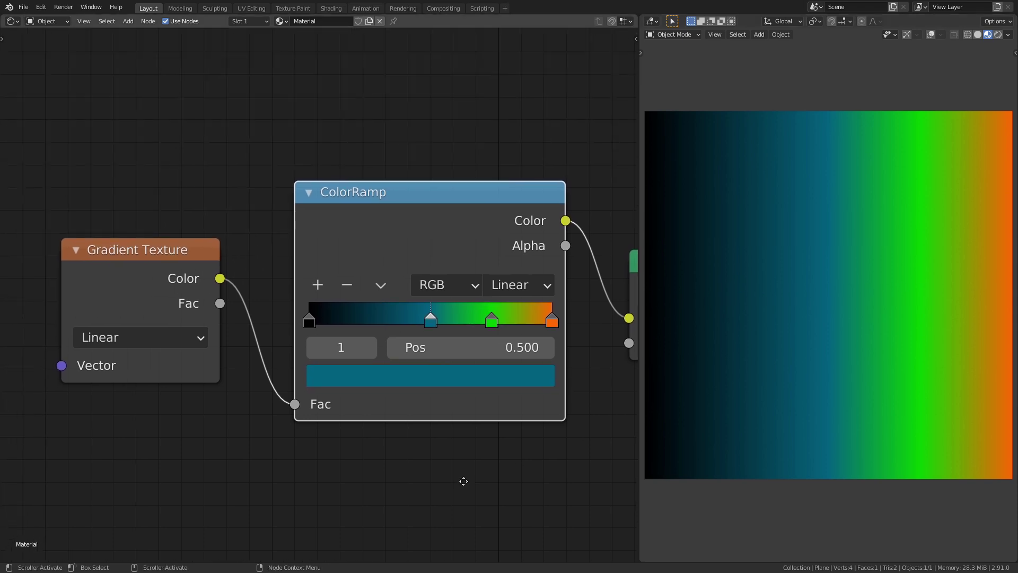
scroll(138, 265, "up", 1)
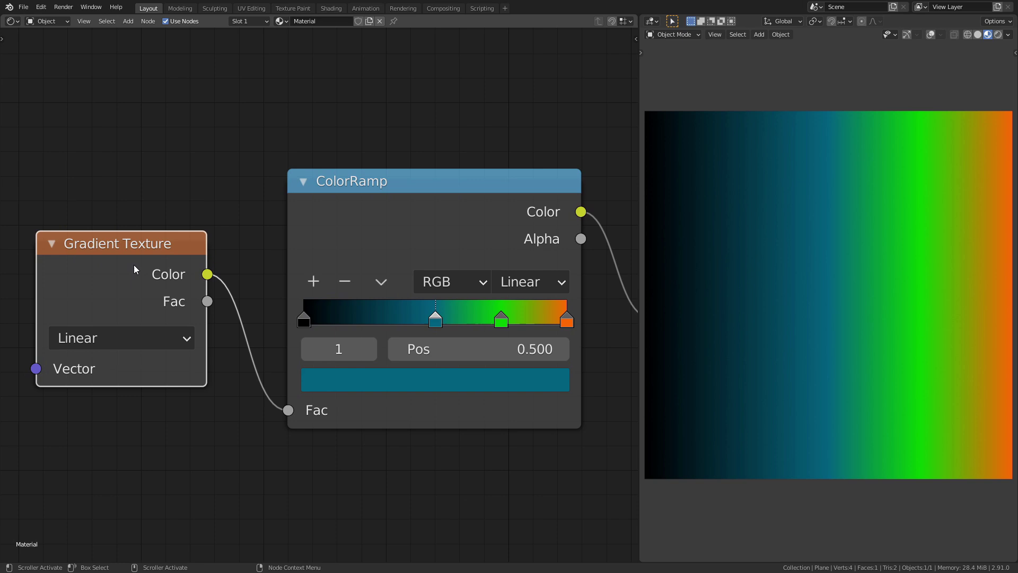
key("shift+s")
mouse_move(134, 265)
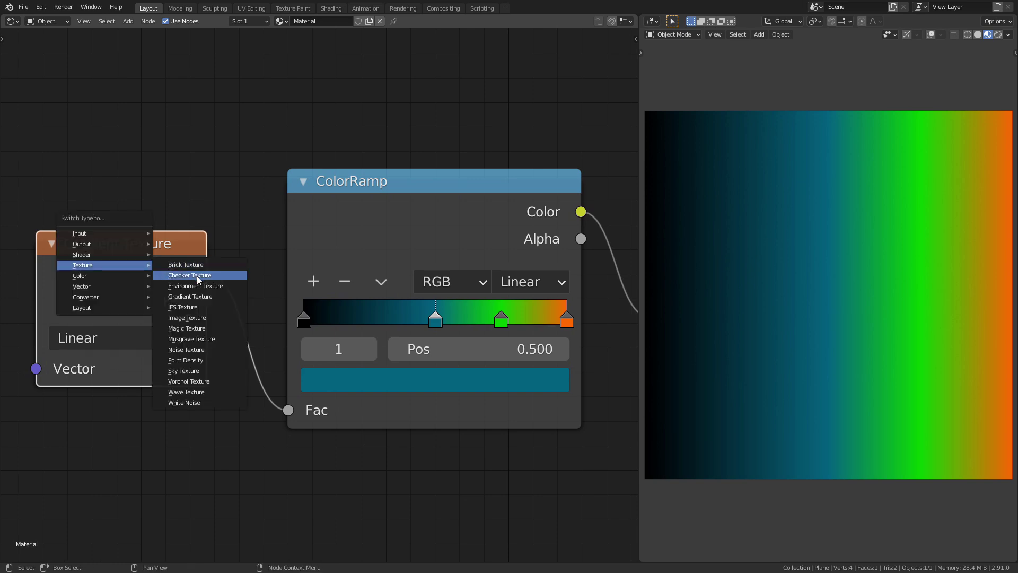
left_click(218, 349)
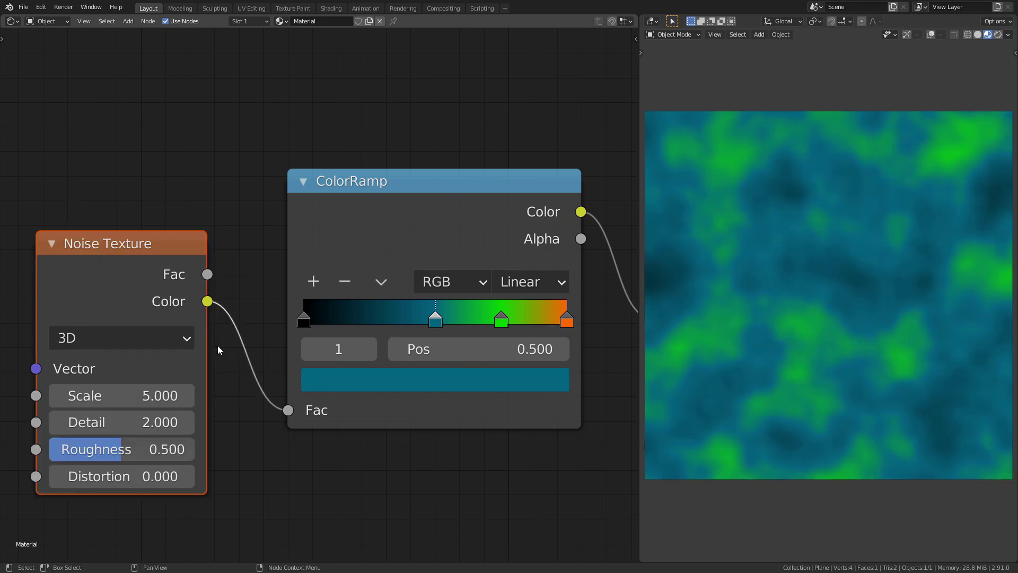
Try Musgrave and Brick Textures, then undo back to the Gradient Texture.
scroll(200, 287, "down", 2, "shift")
key("shift+s")
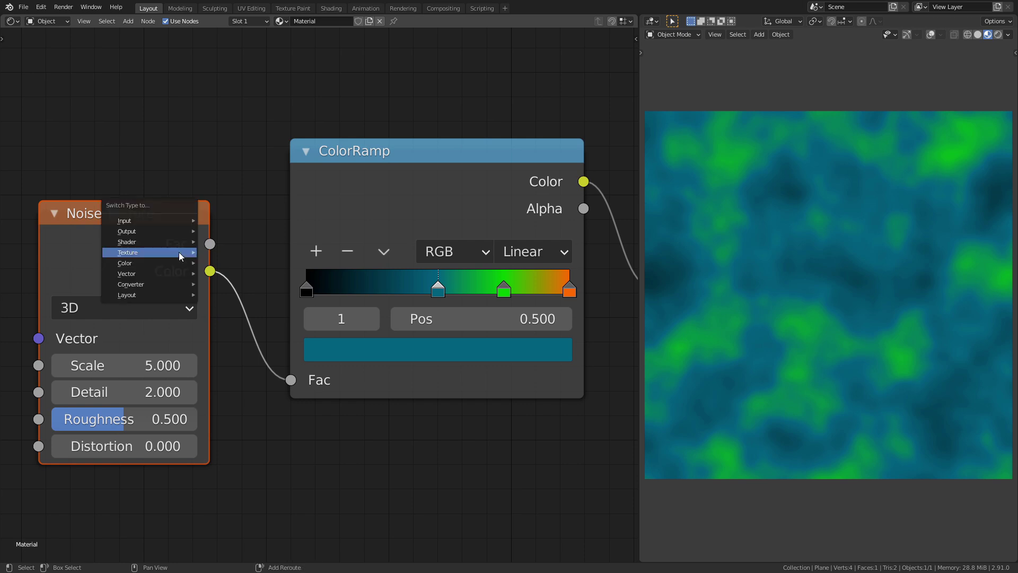
mouse_move(179, 252)
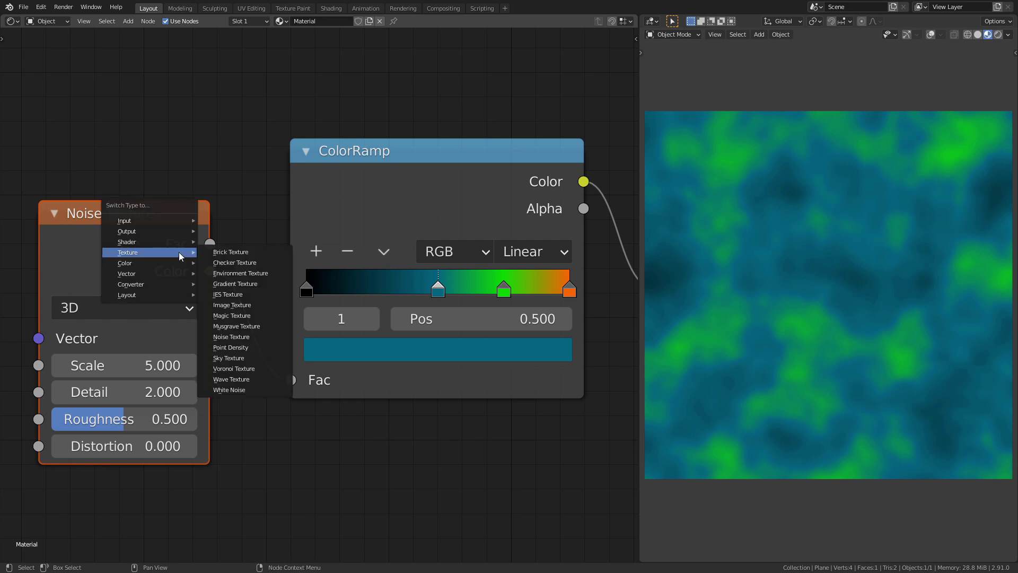
left_click(255, 327)
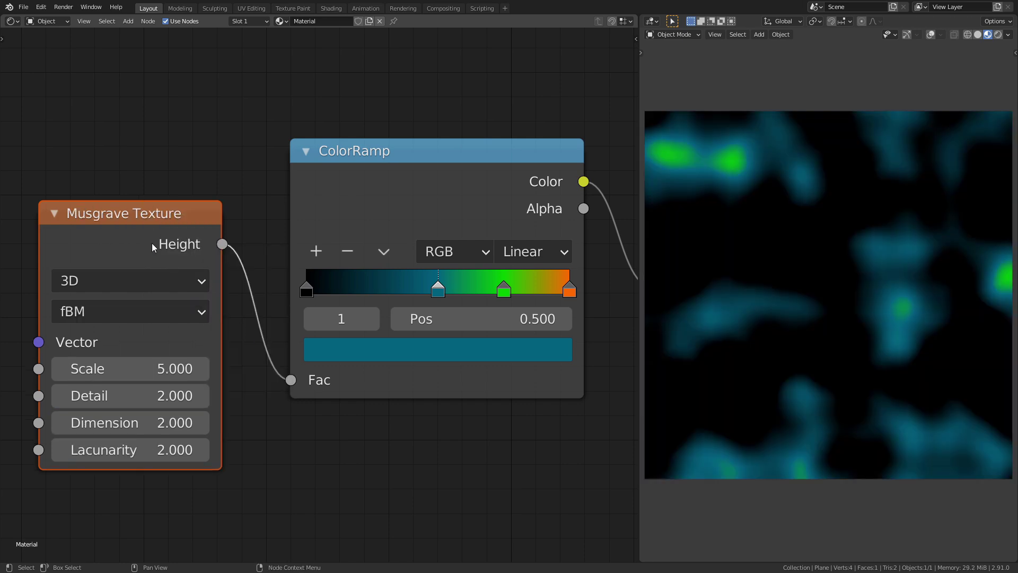
key("shift+s")
mouse_move(152, 243)
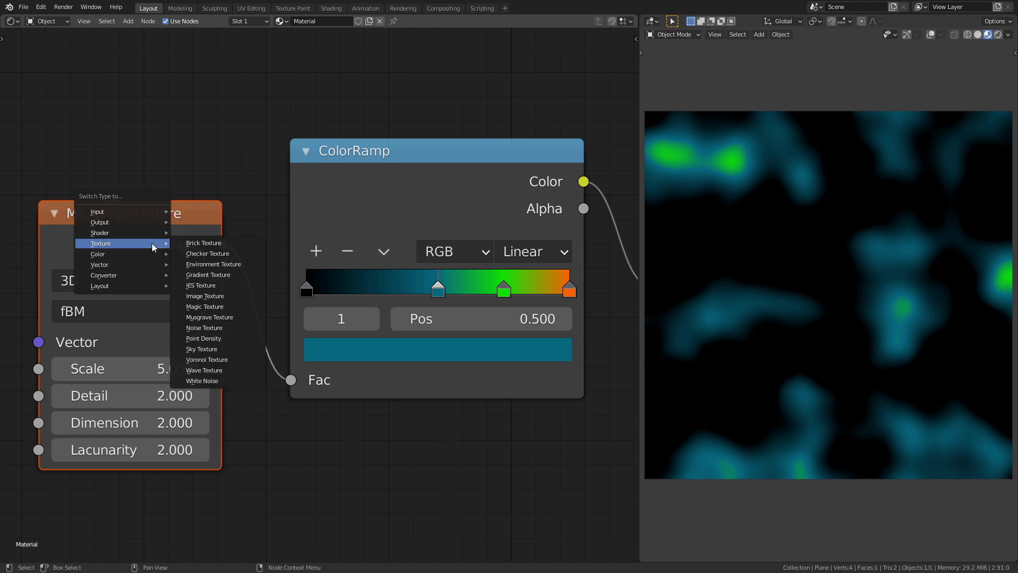
left_click(225, 243)
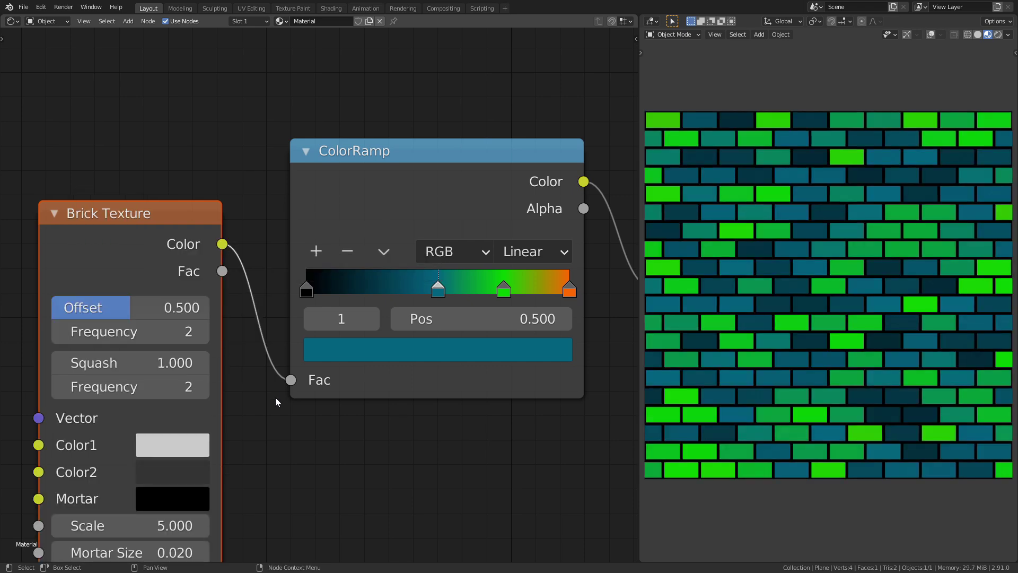
key("ctrl+z")
key("ctrl+z")
key("ctrl+z")
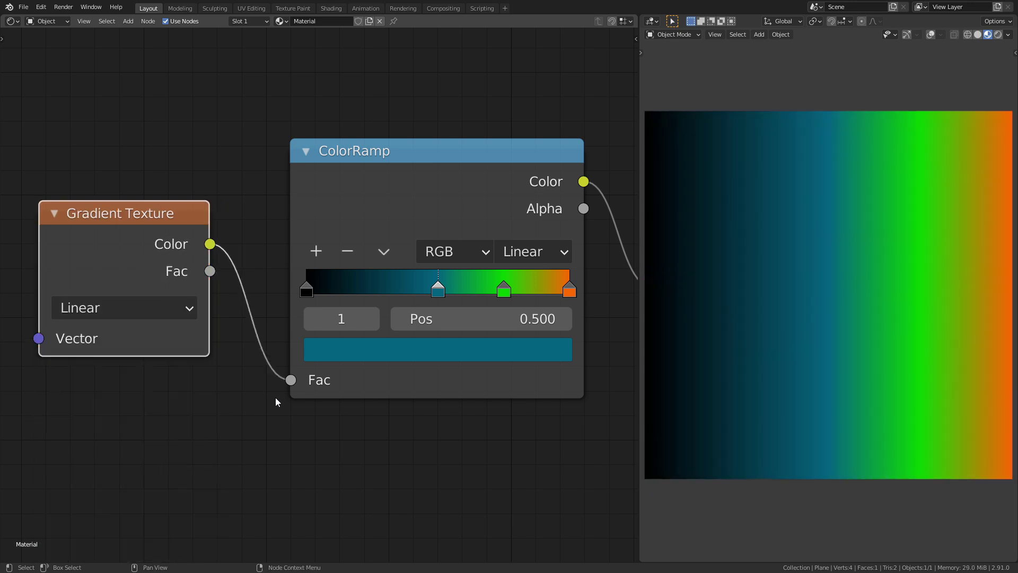
Slide the blue stop to 0.005 and the green stop to 0.009 at the ramp's left end.
left_click(408, 155)
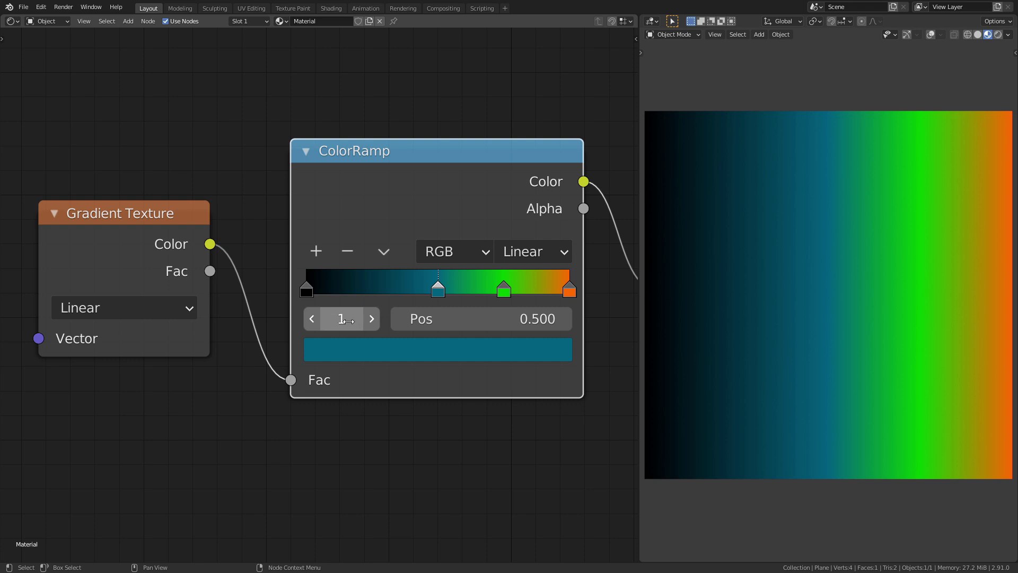
left_click(372, 321)
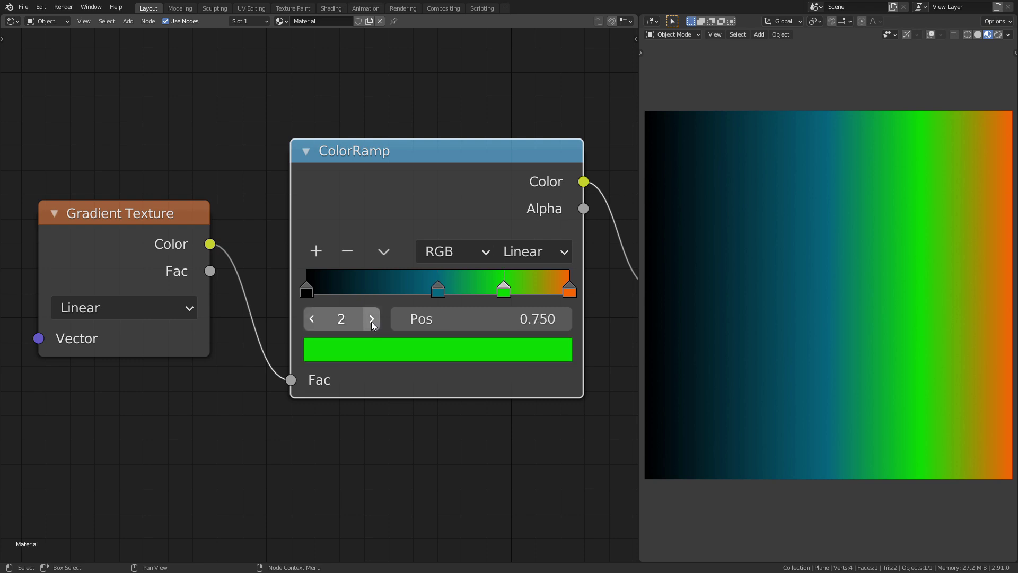
left_click(371, 320)
left_click(312, 320)
left_click(312, 320)
left_click_drag(439, 293, 305, 298)
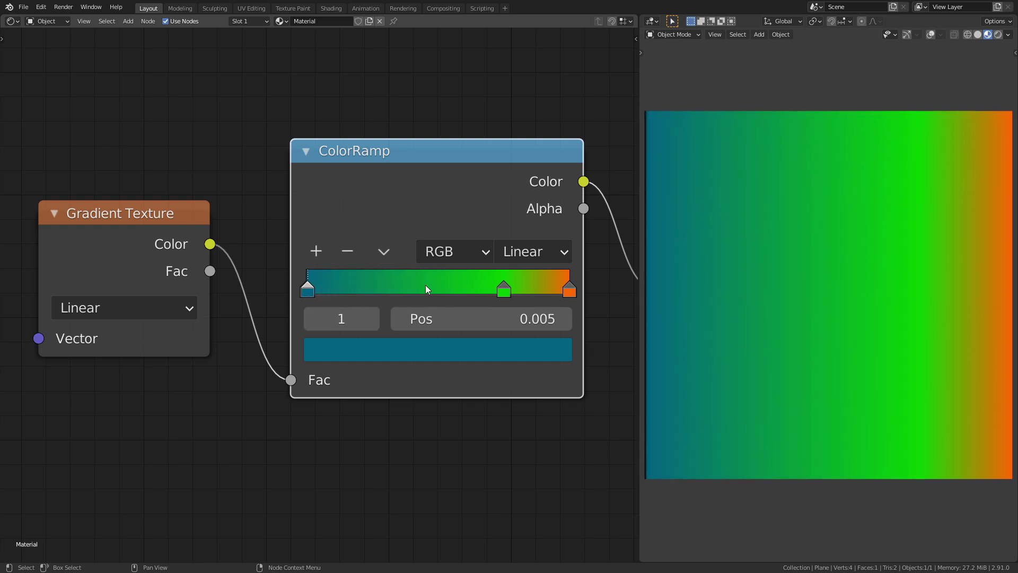
left_click_drag(505, 287, 303, 297)
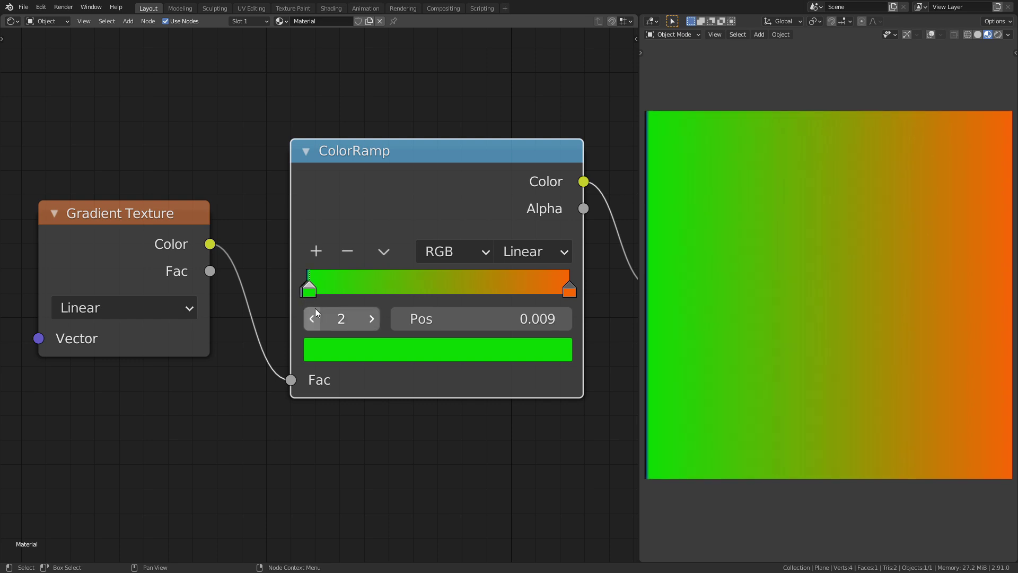
Step through the colour stops to make the teal stop active.
left_click(311, 319)
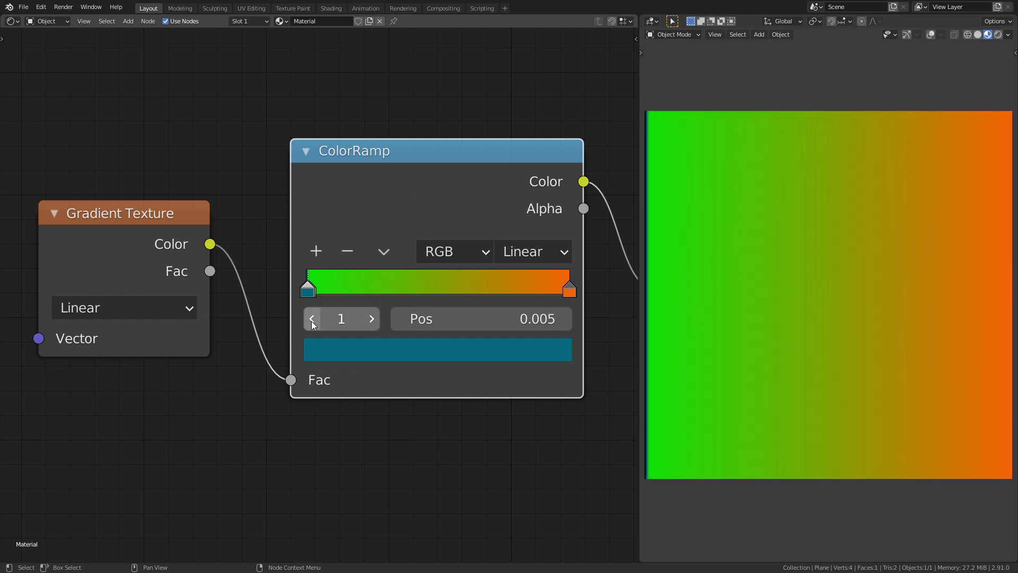
left_click(311, 319)
left_click(371, 319)
left_click(371, 319)
left_click(371, 319)
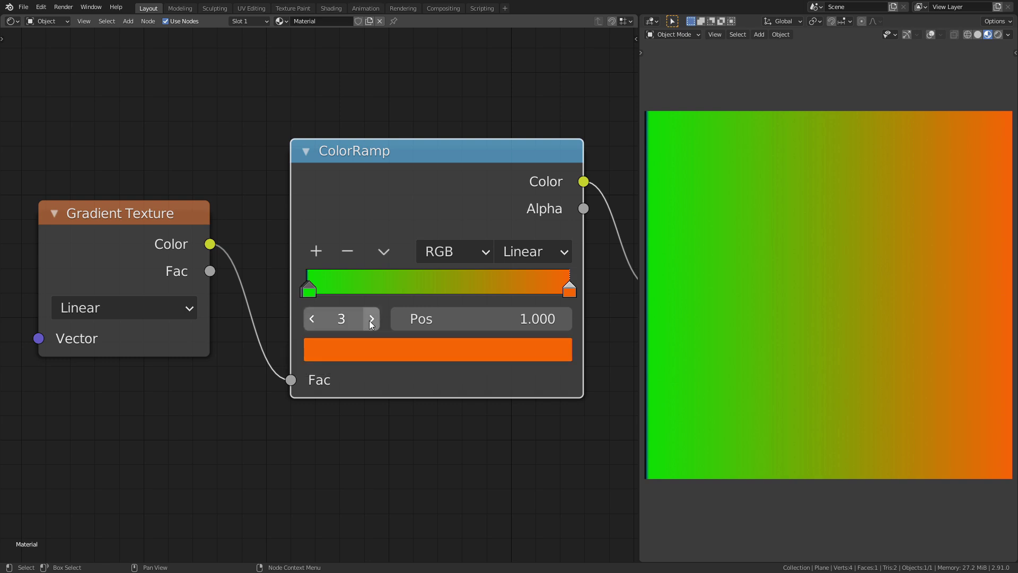
left_click(313, 319)
left_click(312, 319)
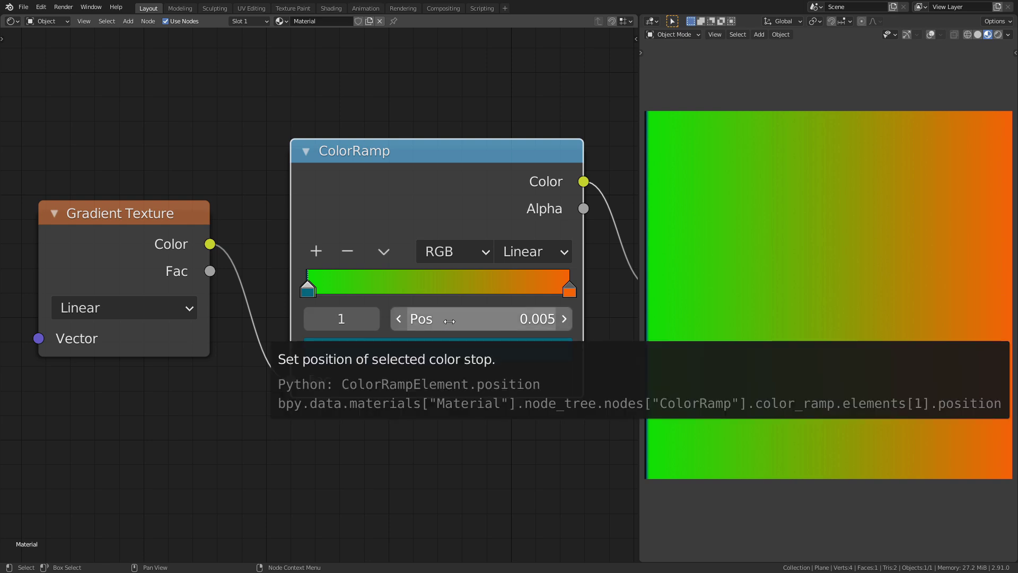
Move the teal stop past green and set its position exactly to 0.9.
left_click_drag(449, 322, 578, 322)
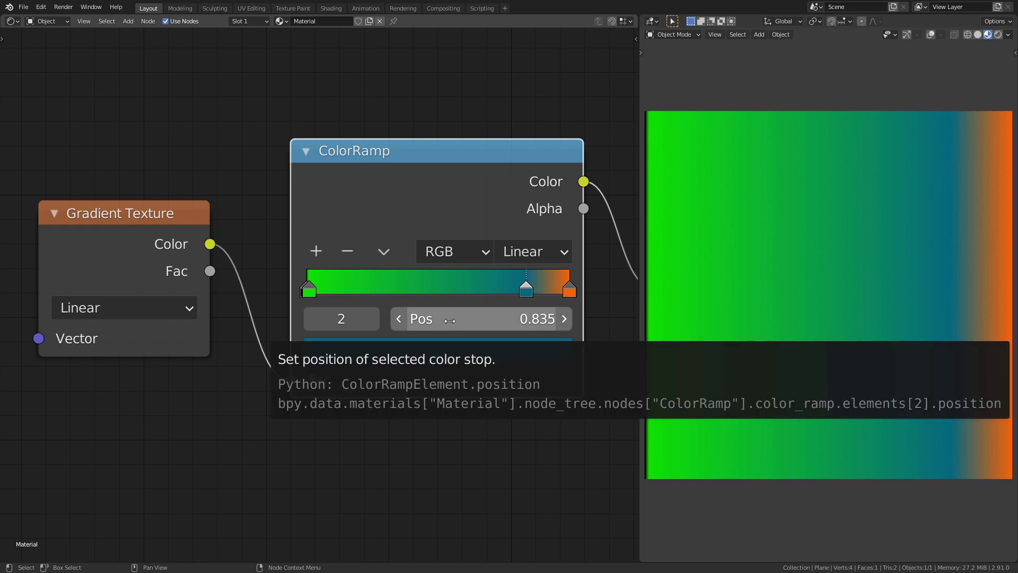
left_click(479, 321)
type("0.9")
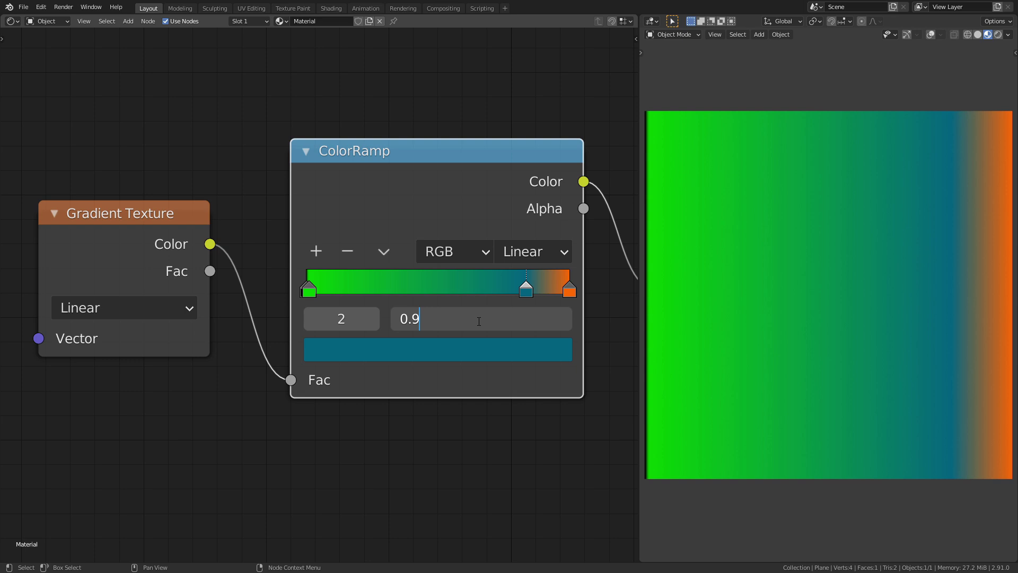
key("Return")
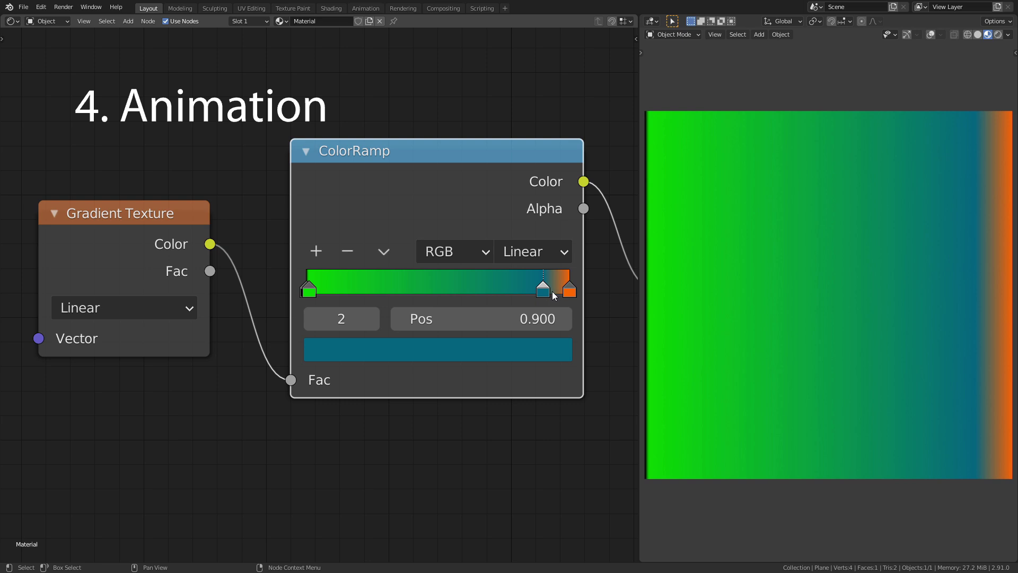
Keyframe the teal stop's position at frame 1 and add a Timeline area below.
right_click(489, 318)
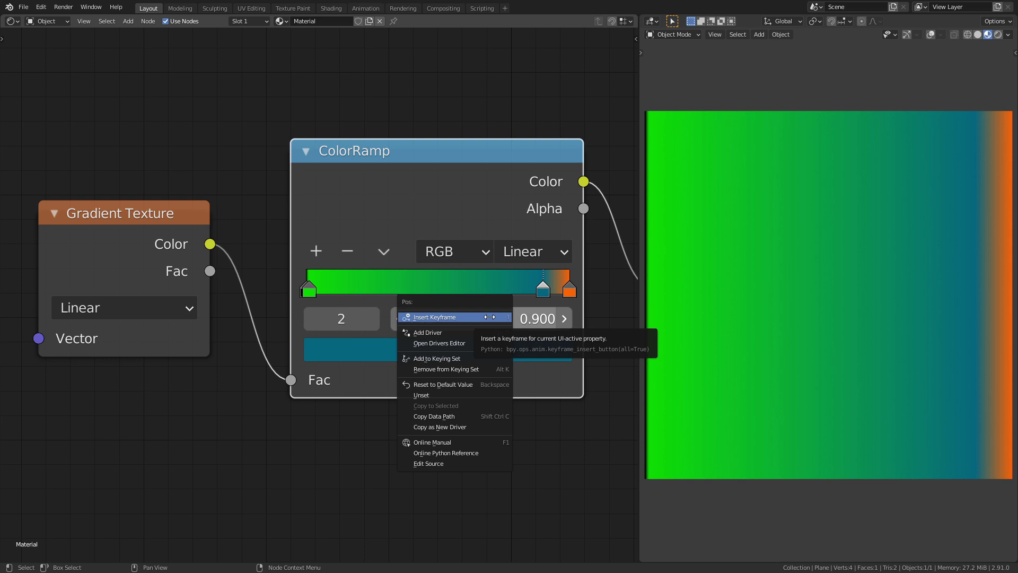
left_click(489, 316)
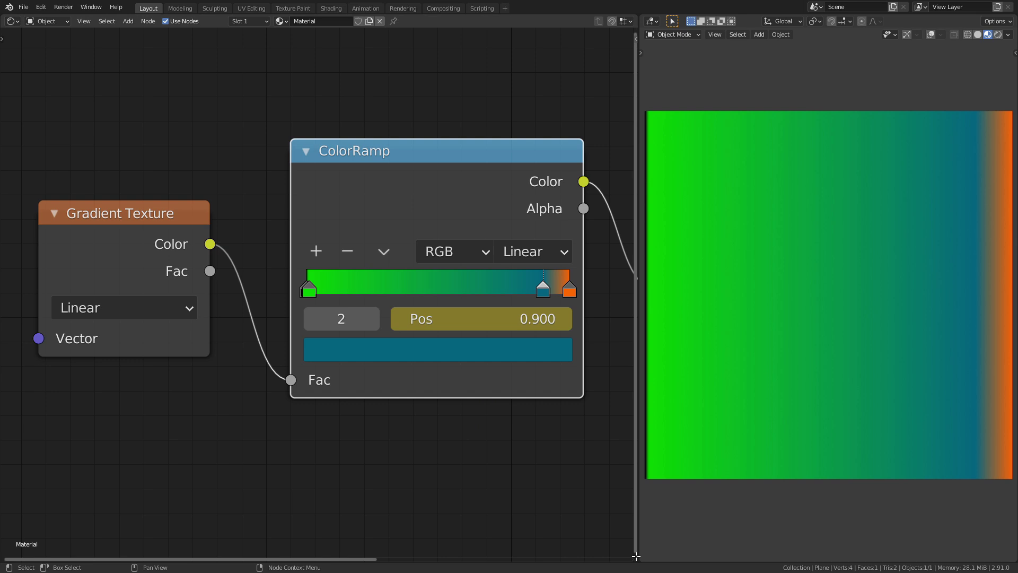
left_click_drag(636, 556, 615, 496)
key("shift+F12")
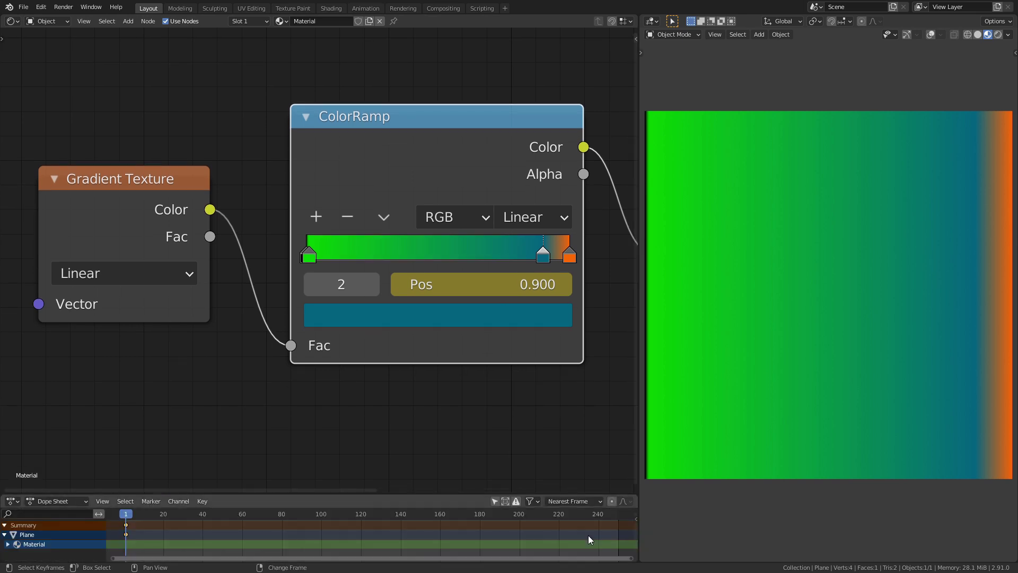
key("shift+F12")
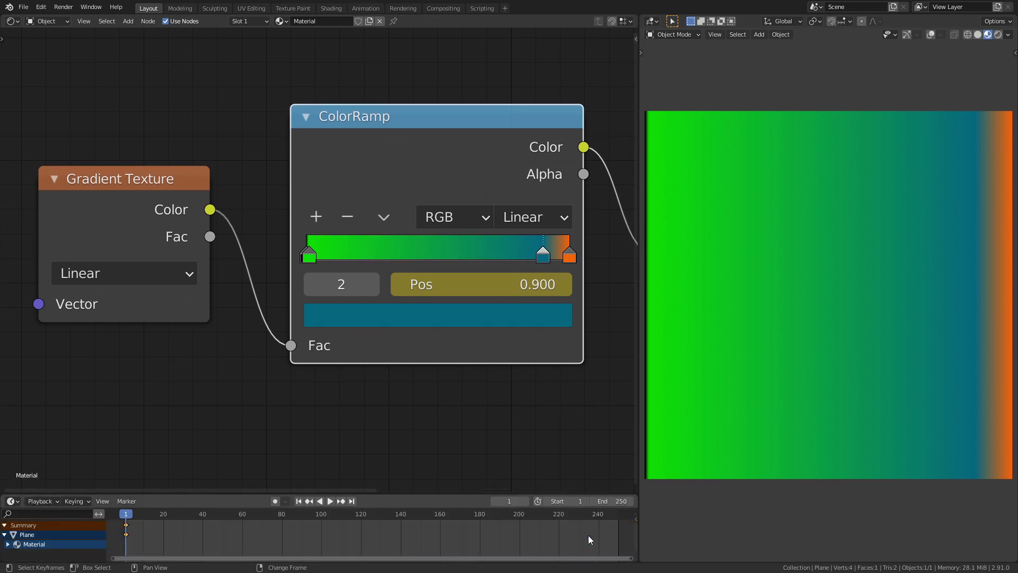
At frame 100, move the teal stop to 0.077 and keyframe it.
left_click(321, 535)
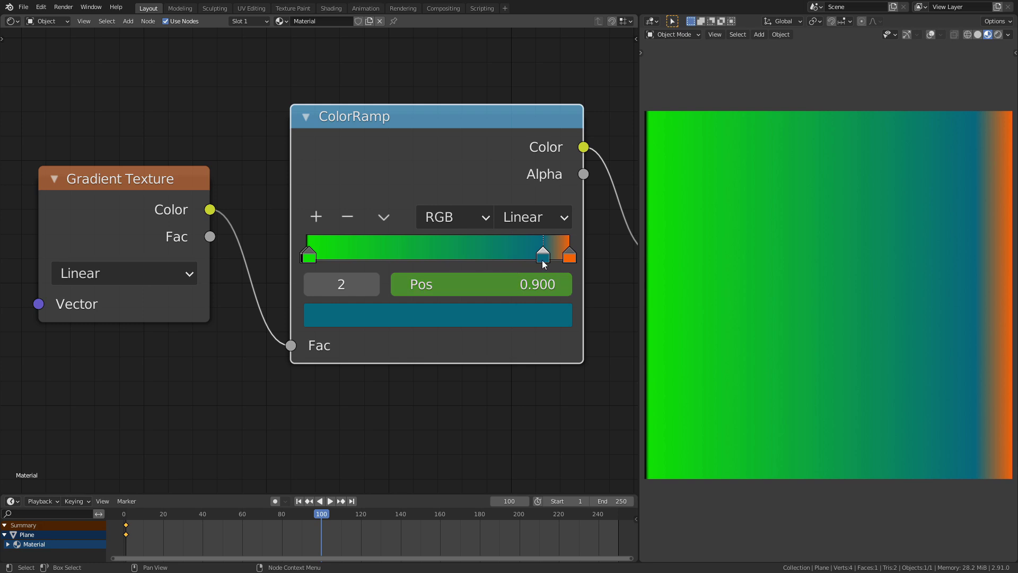
left_click_drag(544, 264, 320, 278)
right_click(455, 285)
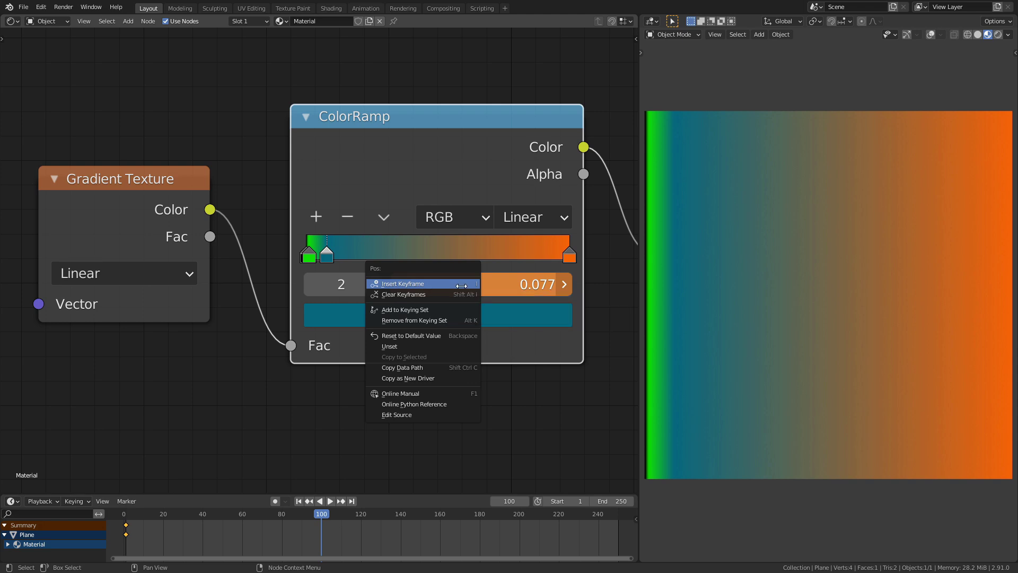
left_click(461, 286)
Set the scene end frame to 100 and play the animation back.
left_click(610, 501)
type("1")
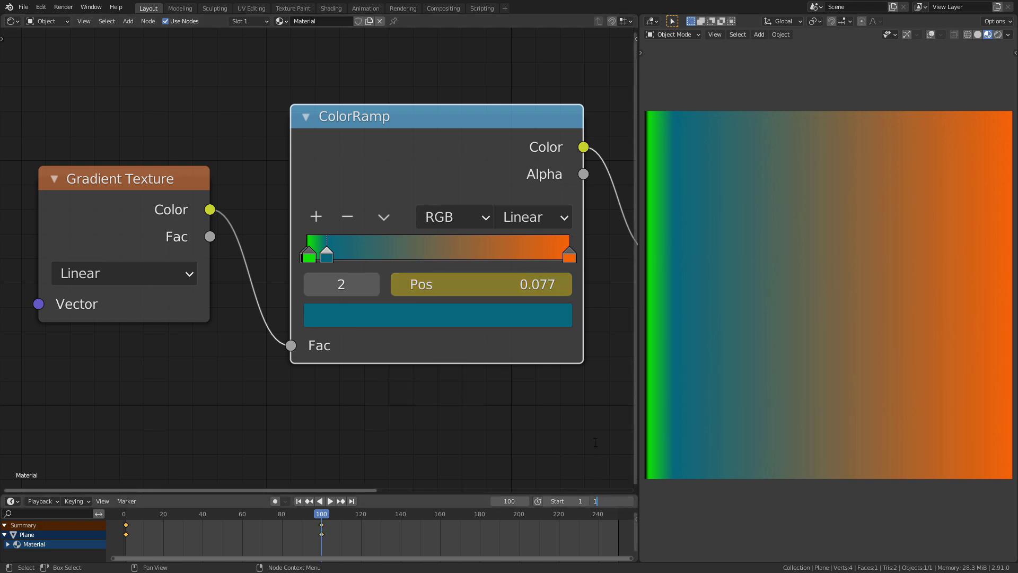
type("00")
key("Return")
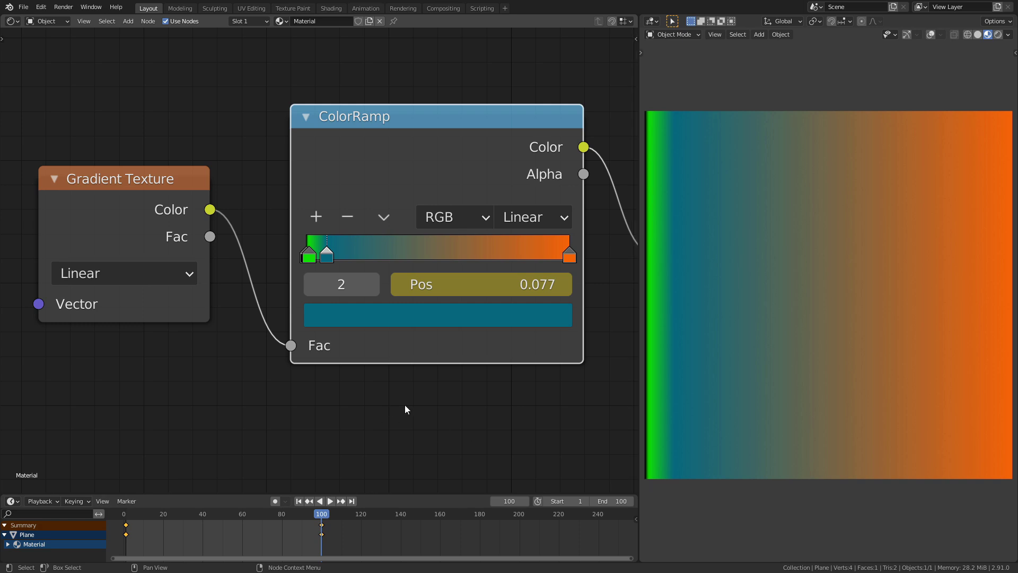
key("space")
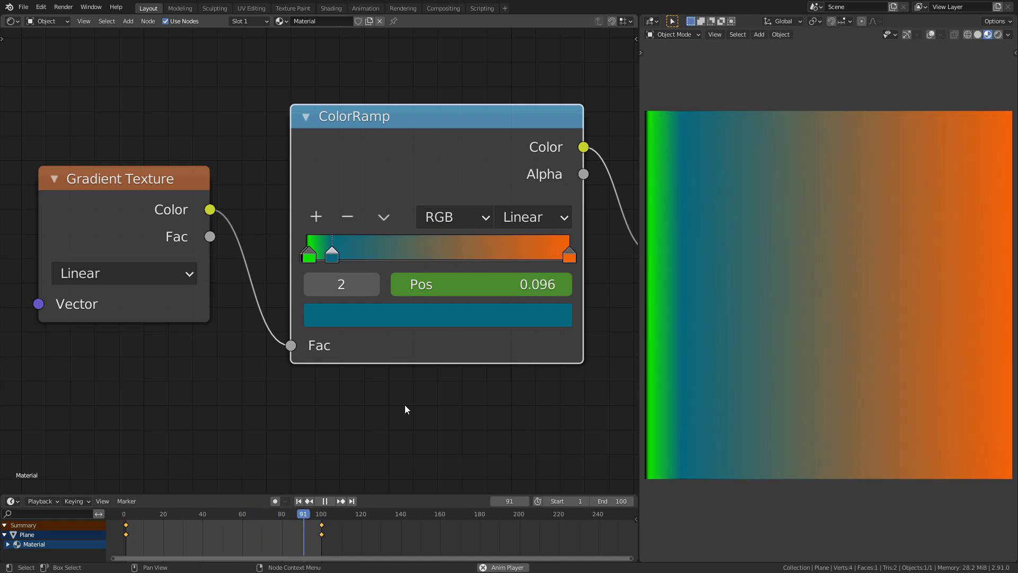
key("space")
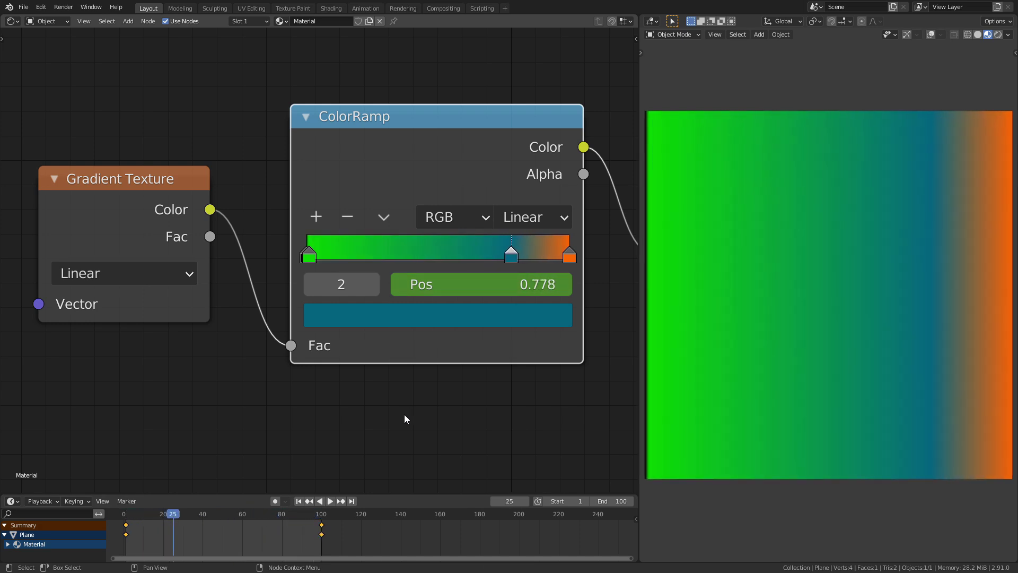
At frame 2, keyframe the moving stop's teal colour.
key("space")
left_click_drag(171, 534, 128, 526)
key("space")
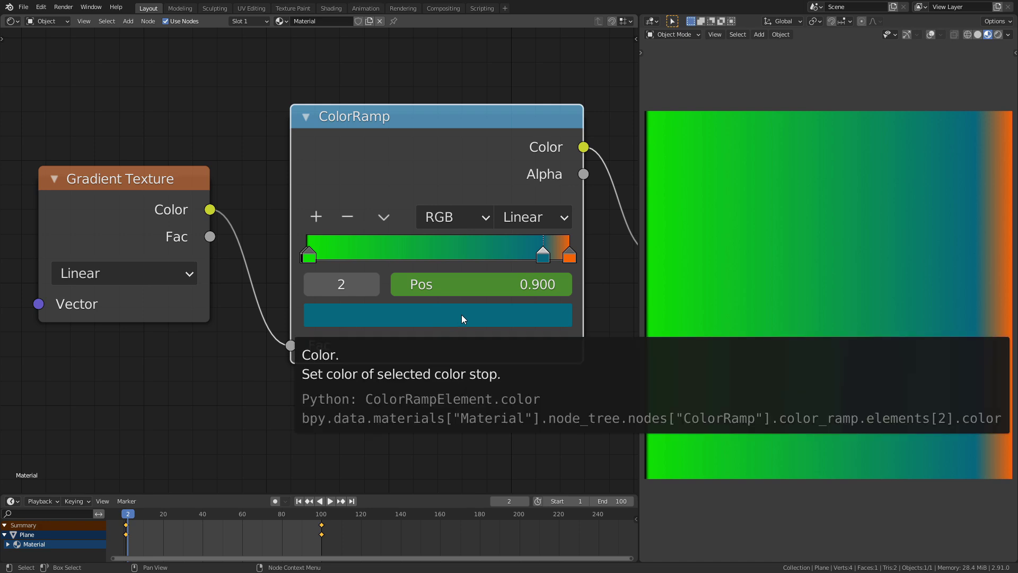
right_click(461, 314)
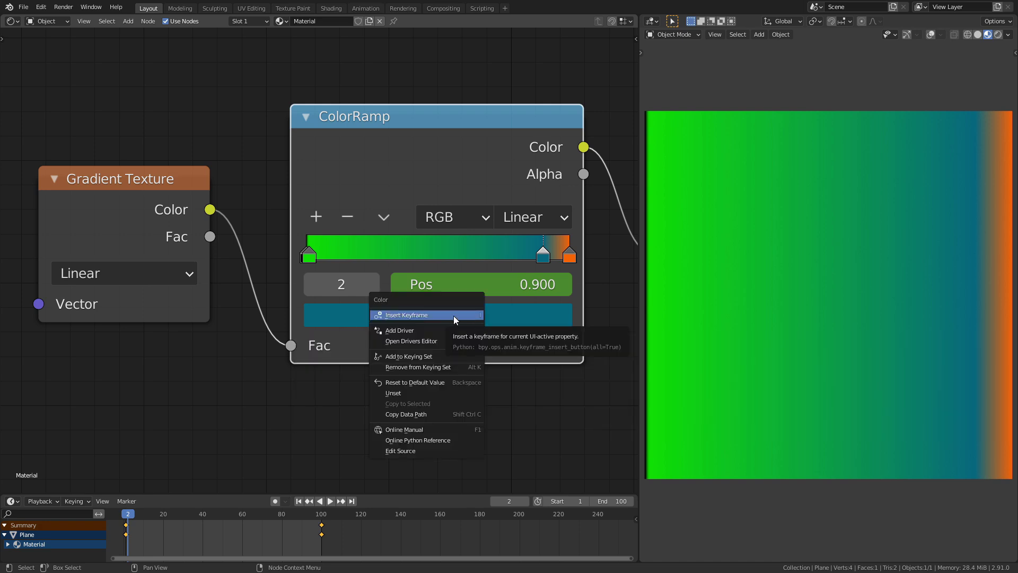
left_click(453, 316)
At frame 99, make the stop dark red, keyframe it and play the animation.
right_click(319, 530)
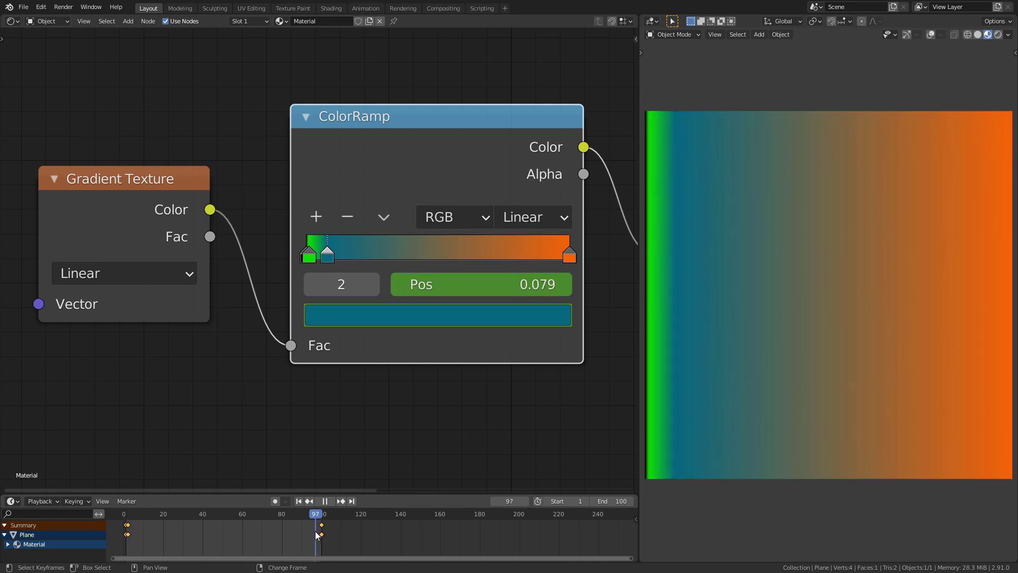
left_click(419, 321)
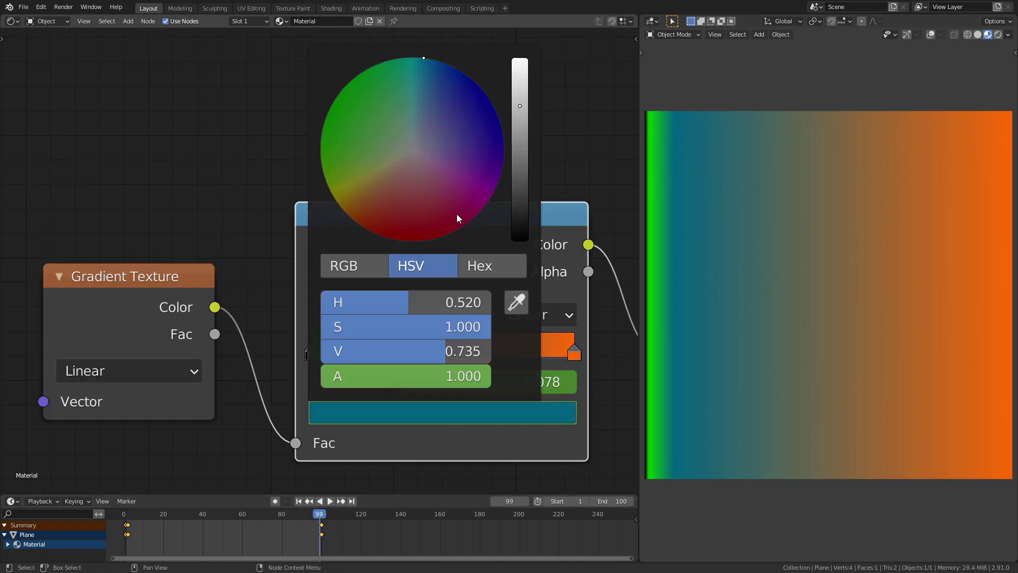
mouse_move(393, 215)
left_mouse_down()
mouse_move(387, 208)
mouse_move(362, 226)
left_mouse_up()
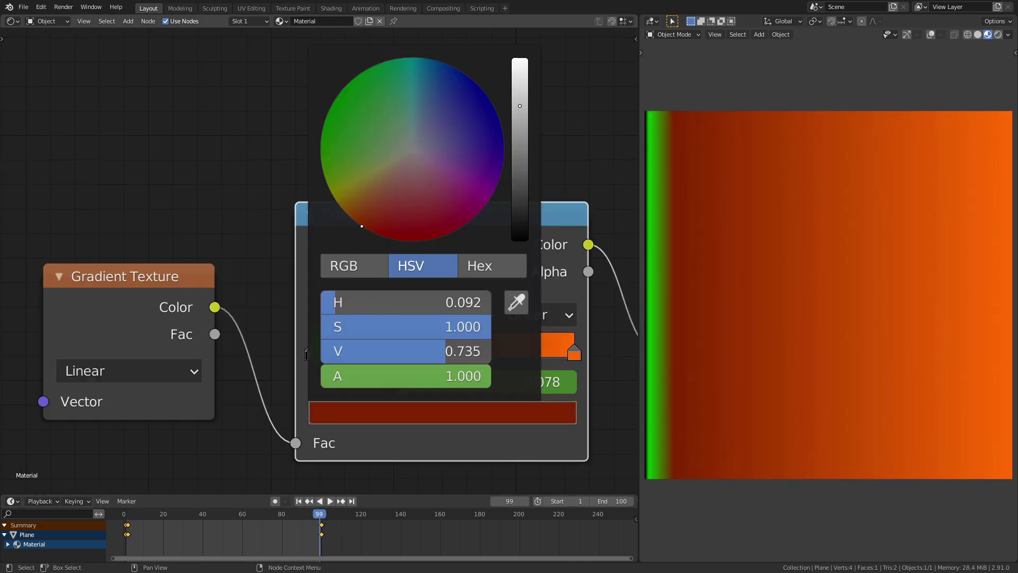
right_click(506, 409)
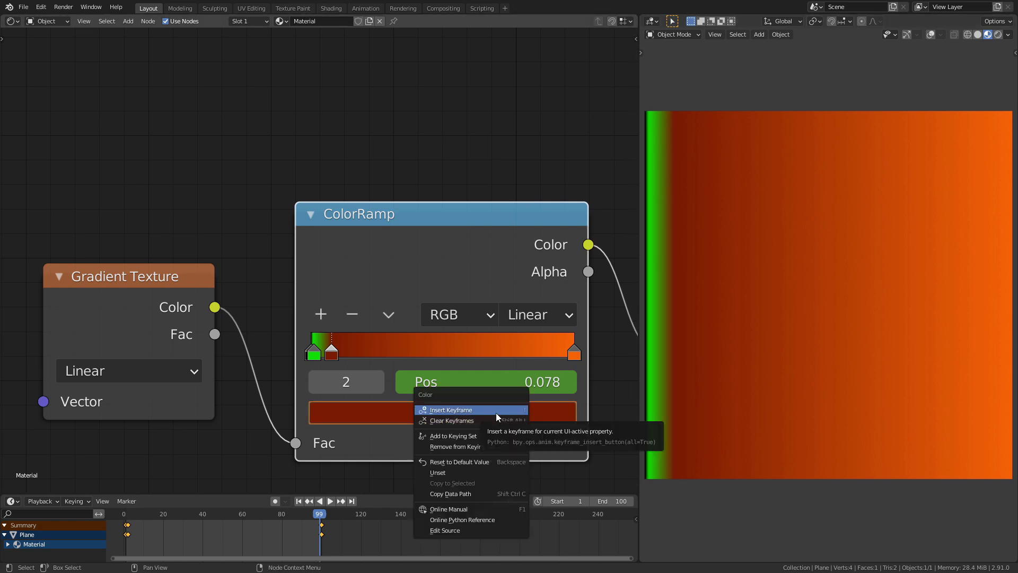
left_click(495, 413)
middle_click_drag(615, 405, 582, 318)
key("space")
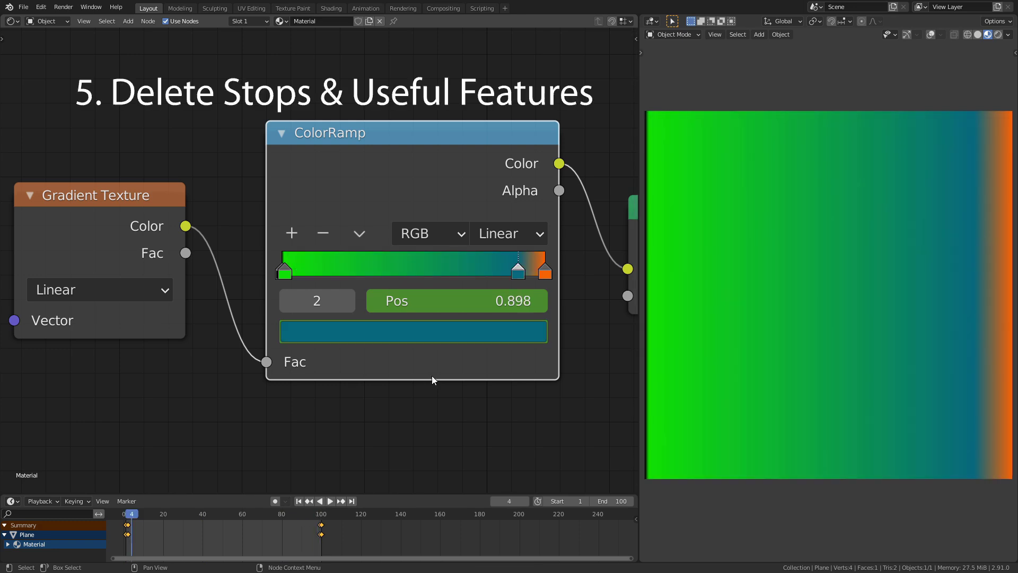
Delete the blue stop at 0.898 and flip the colour ramp.
left_click(321, 233)
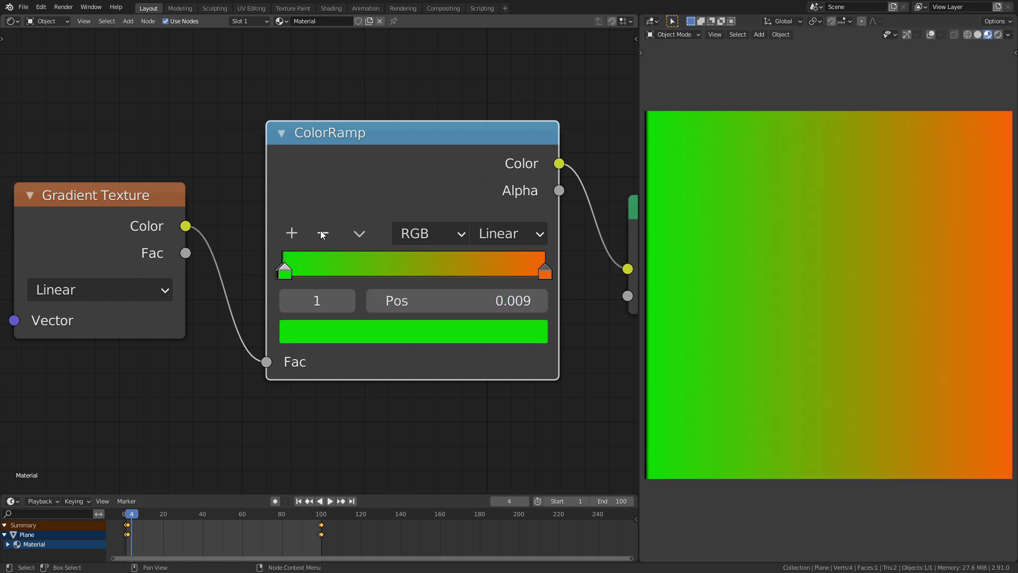
left_click(363, 234)
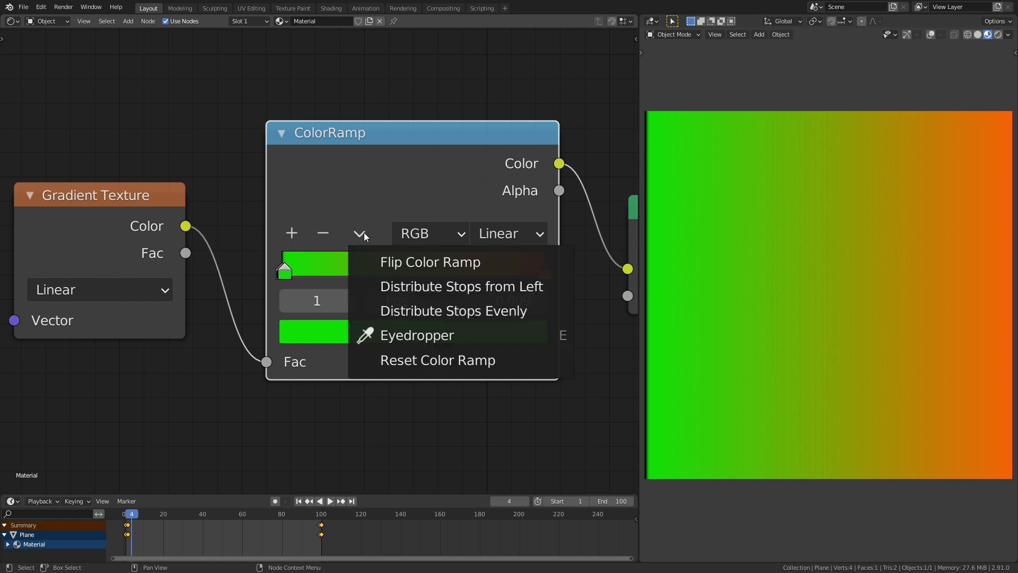
left_click(533, 263)
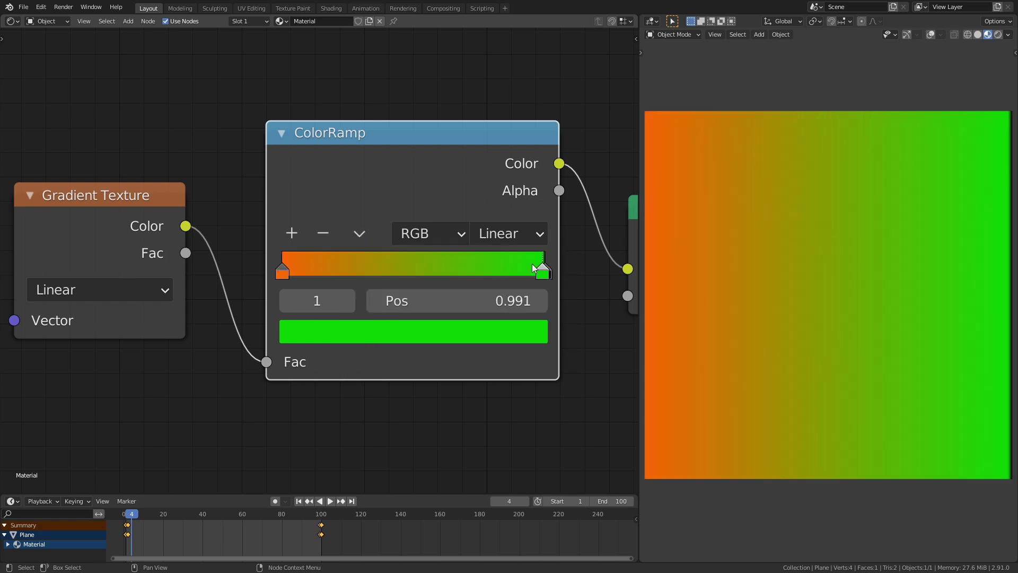
Distribute the ramp's stops from the left, then evenly.
left_click(359, 233)
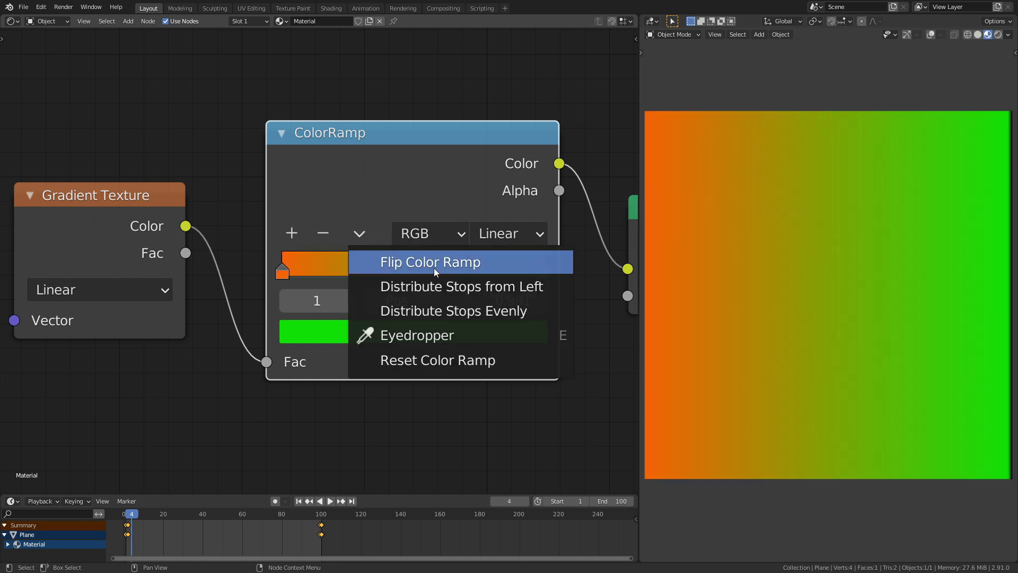
left_click(546, 290)
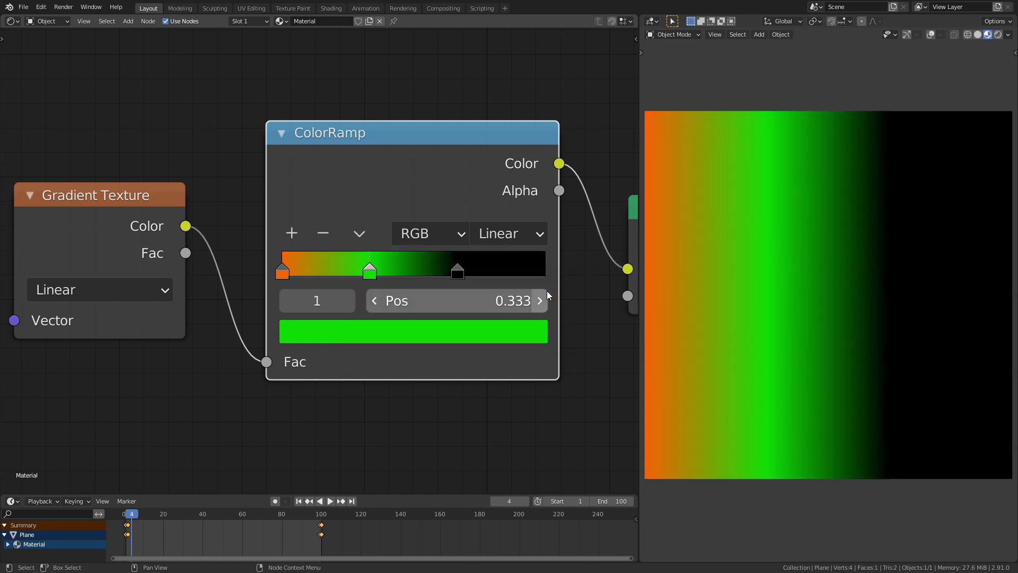
left_click(354, 235)
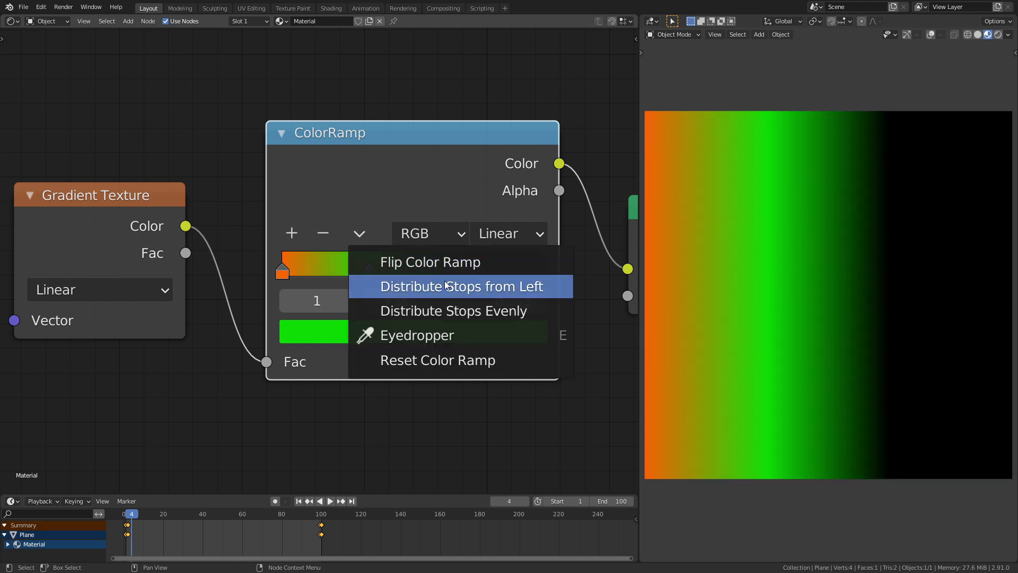
left_click(547, 312)
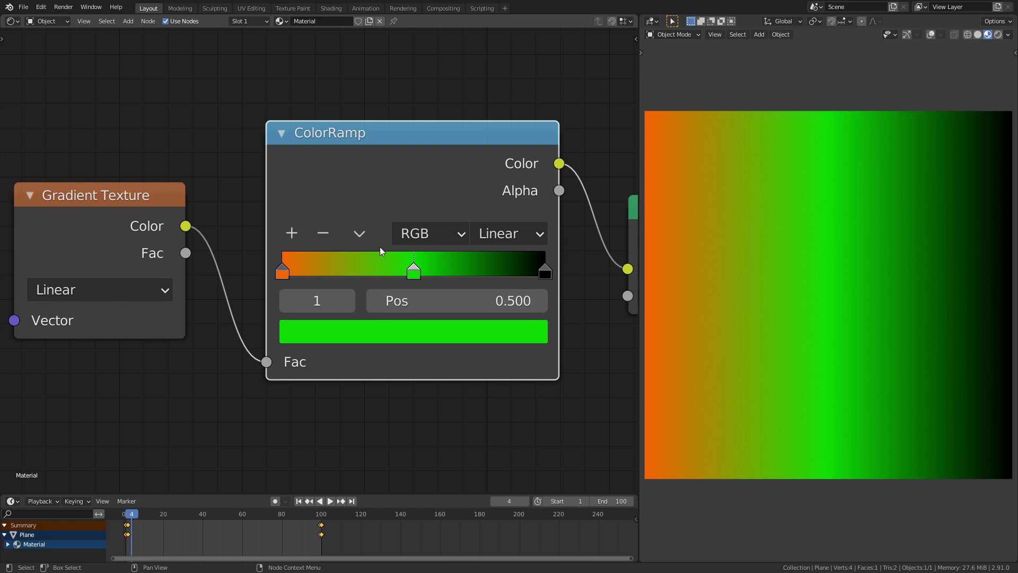
left_click(360, 234)
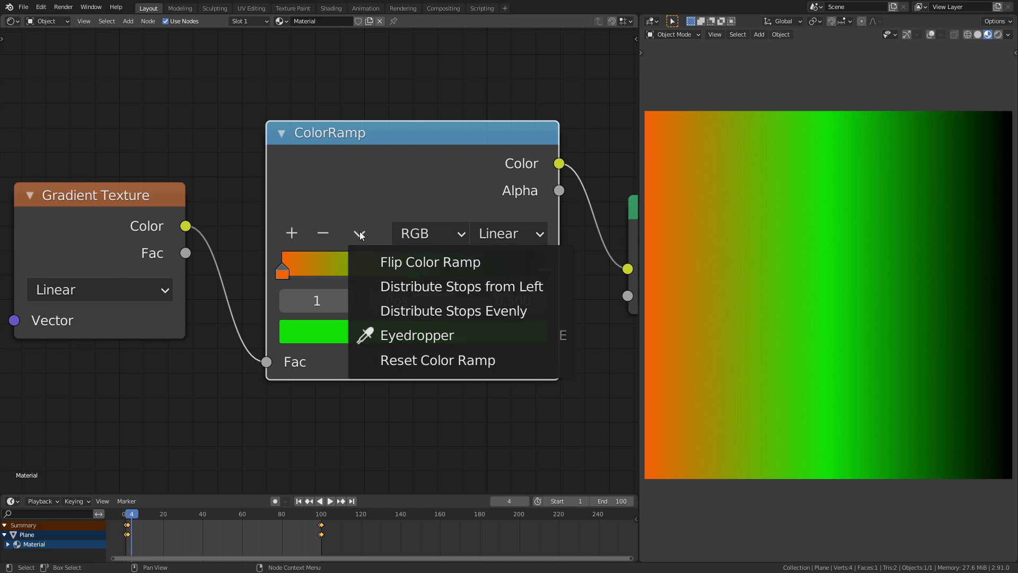
Reset the ramp to black and white and show the apple photo in a bottom Image Editor.
left_click(514, 362)
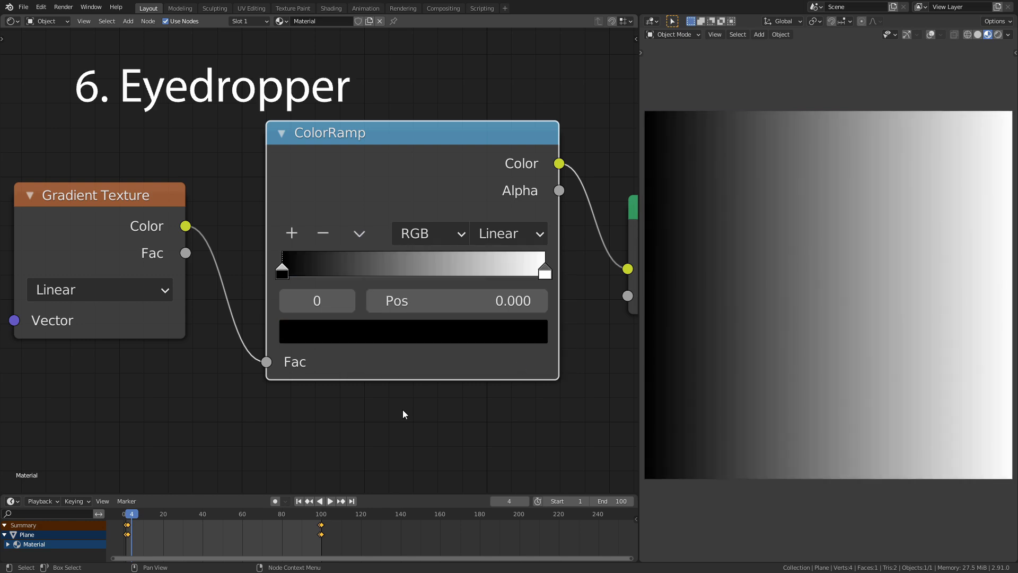
left_click(360, 236)
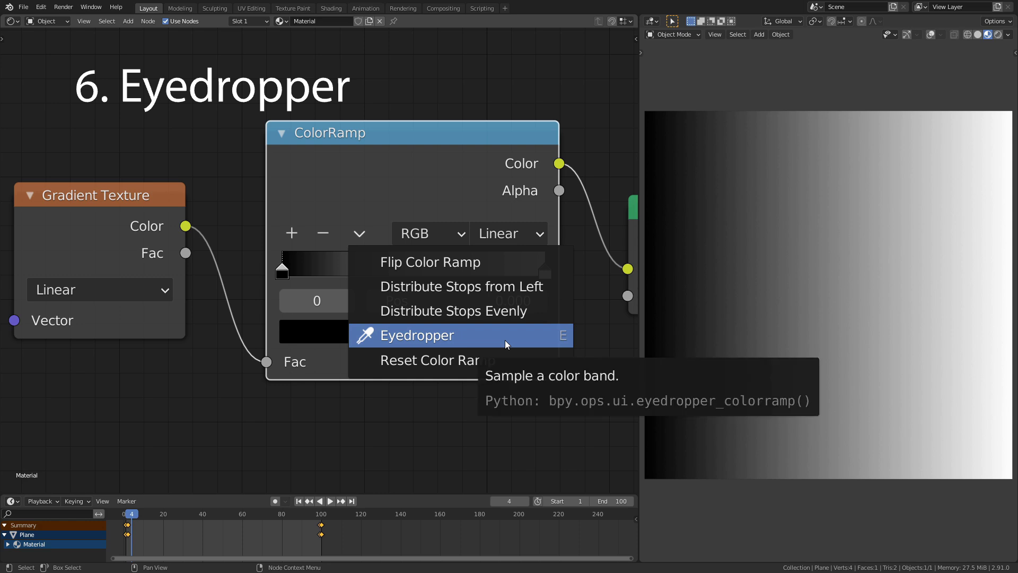
left_click_drag(412, 493, 406, 365)
key("shift+F10")
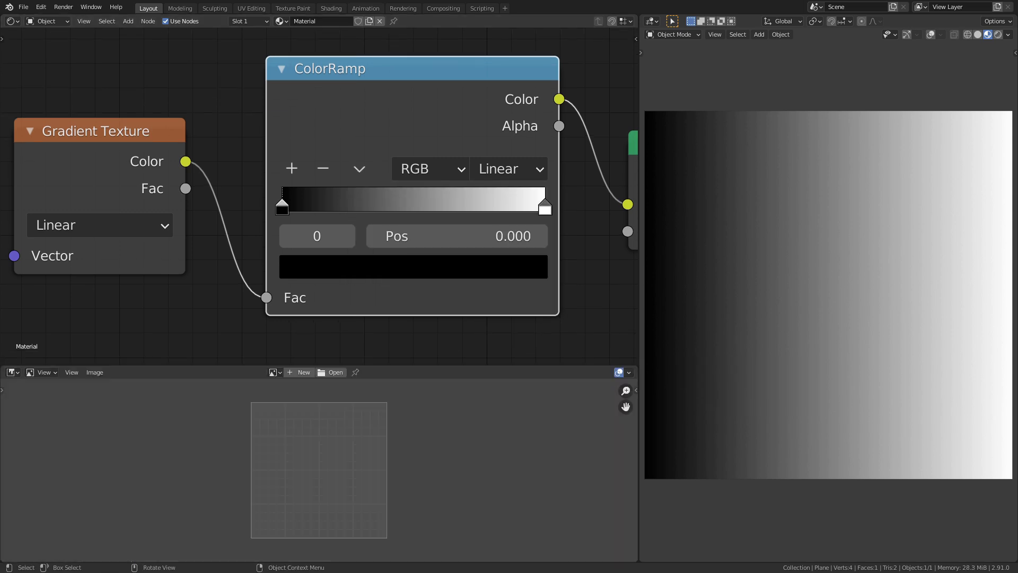
left_click_drag(336, 457, 337, 457)
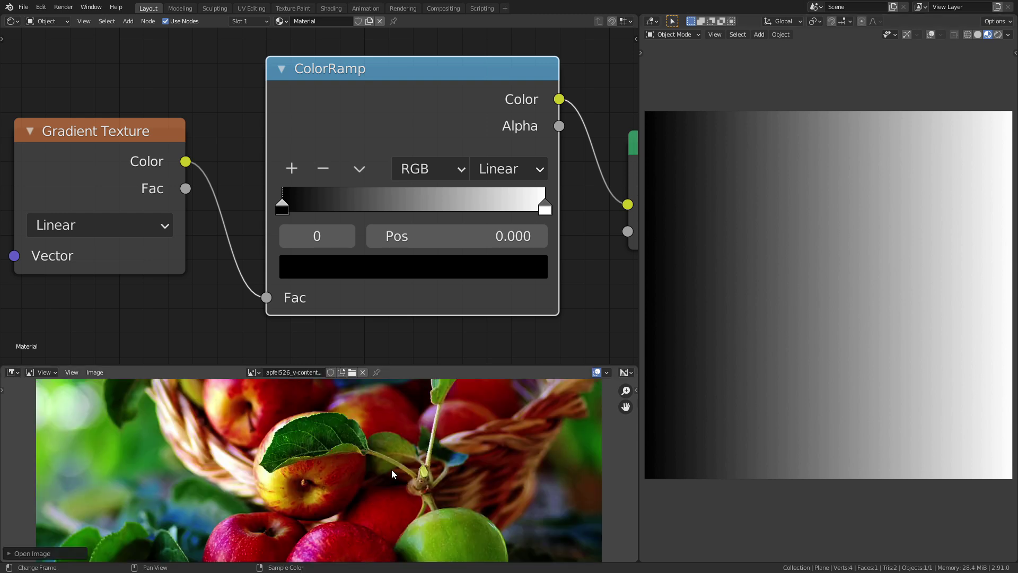
middle_click_drag(392, 469, 439, 412)
Sample the green apple's colour into the ramp with the Eyedropper.
left_click(360, 168)
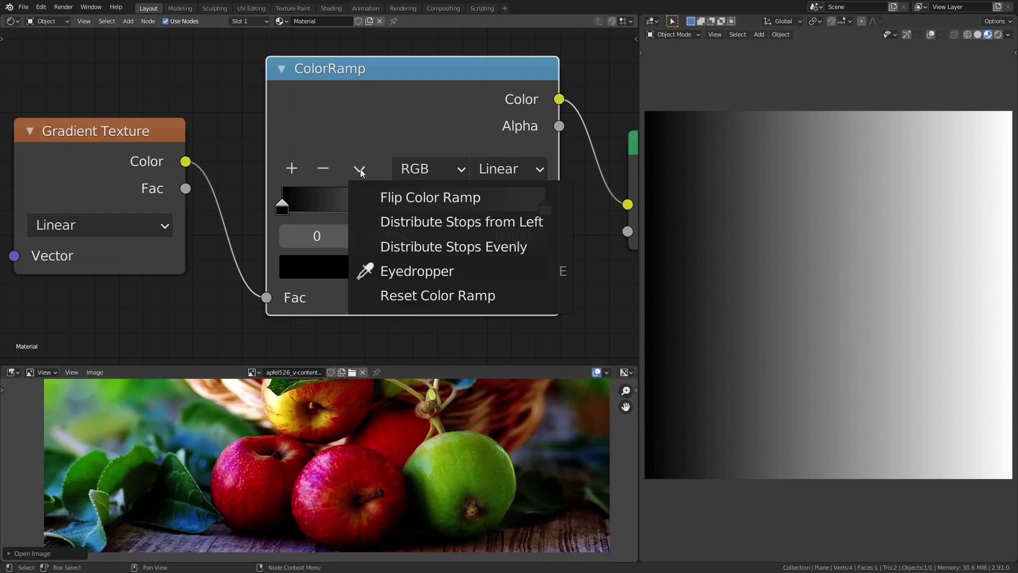
left_click(404, 272)
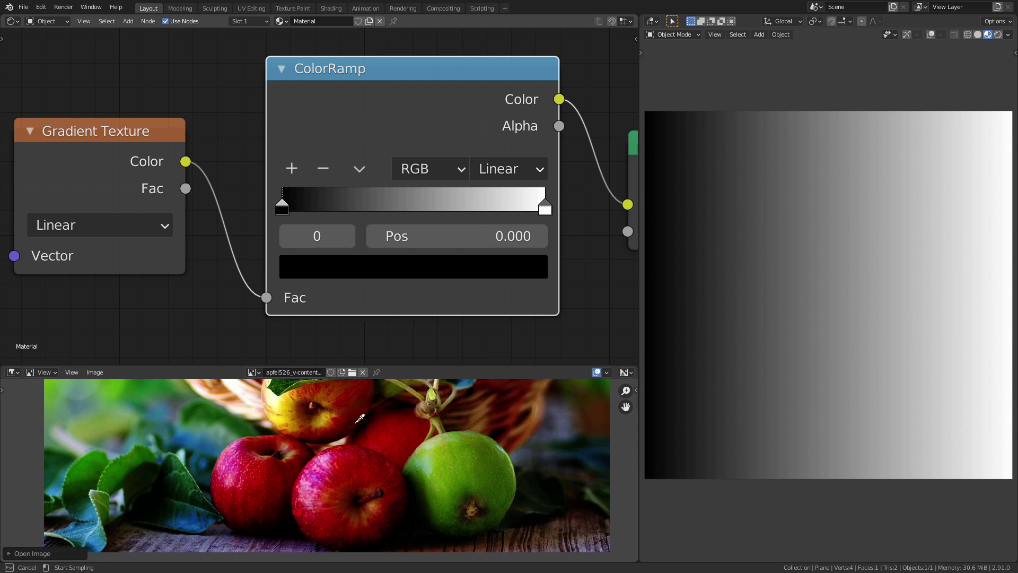
left_click(449, 475)
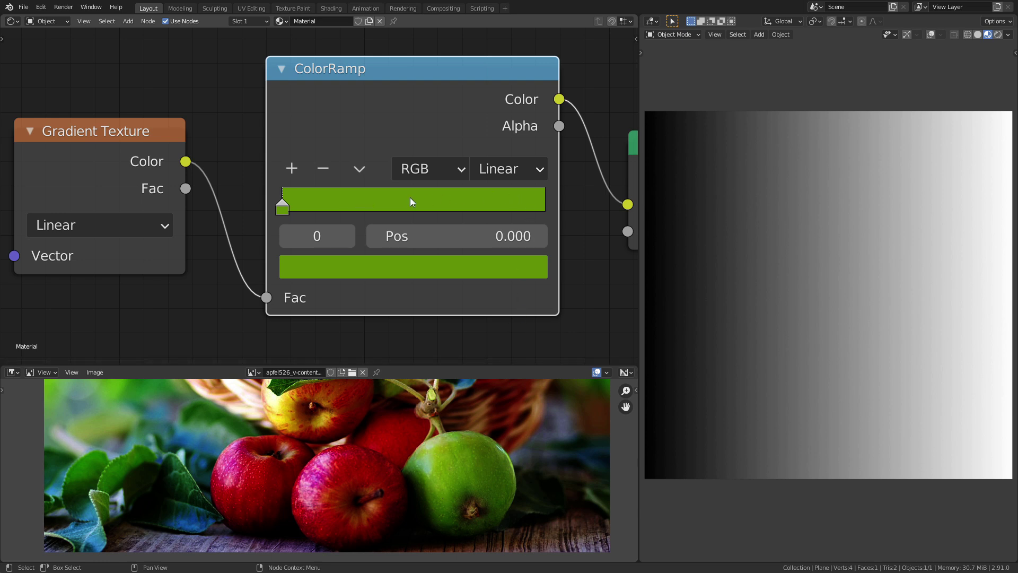
Sample red, green, orange, brown and blue from the photo as five ramp stops using Alt+E.
key("alt")
key("alt+e")
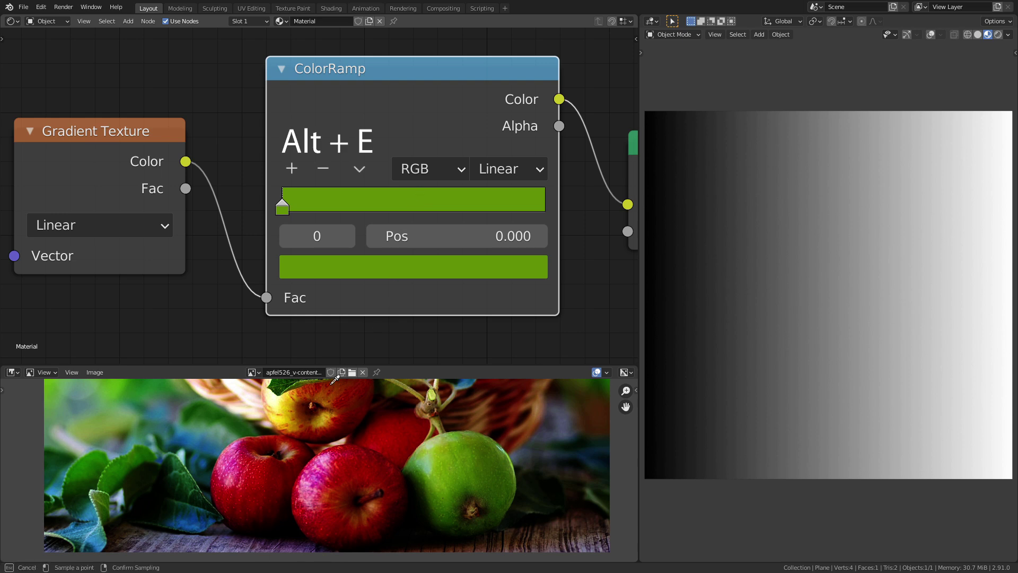
left_click(242, 465)
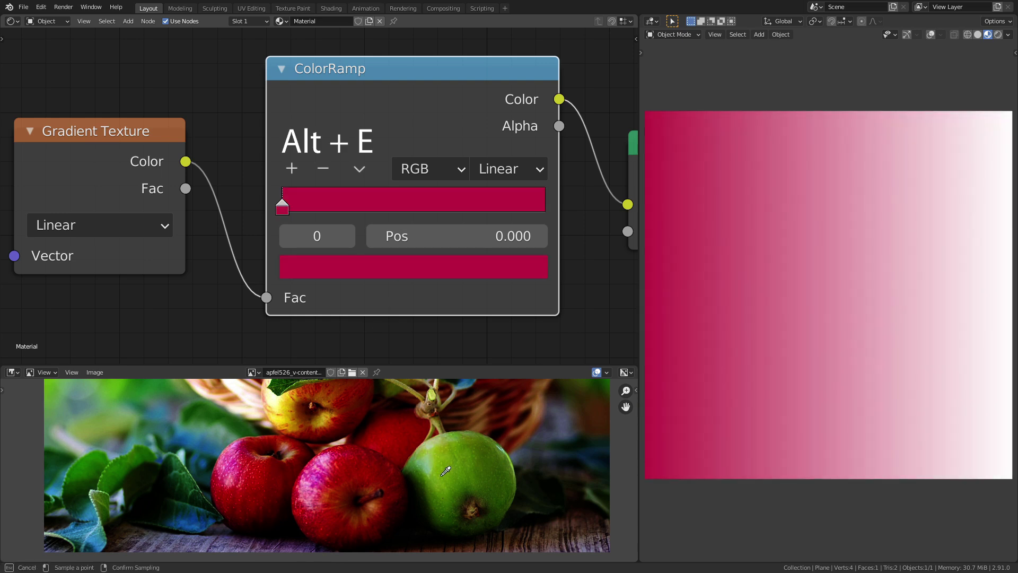
left_click(462, 476)
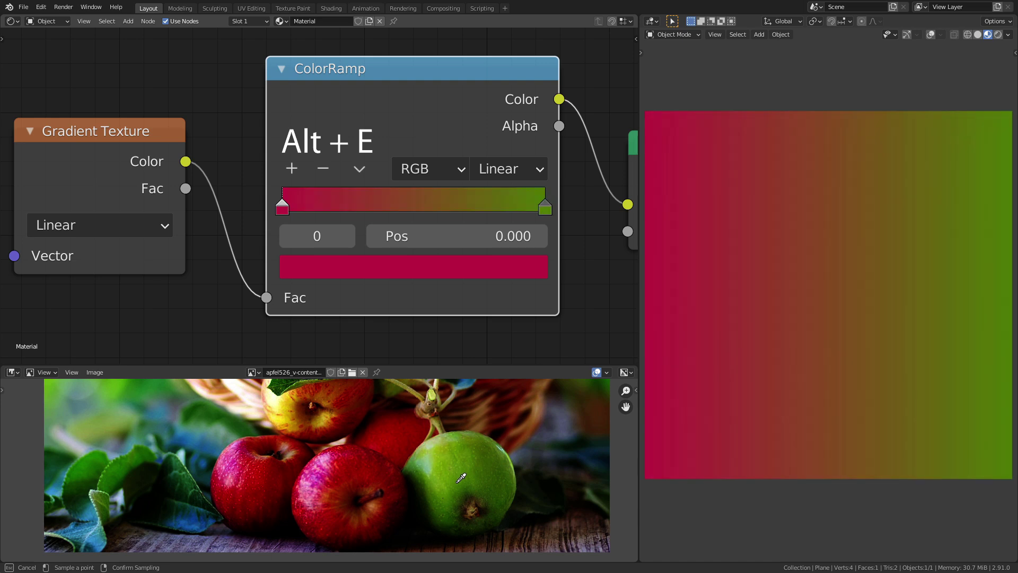
left_click(296, 413)
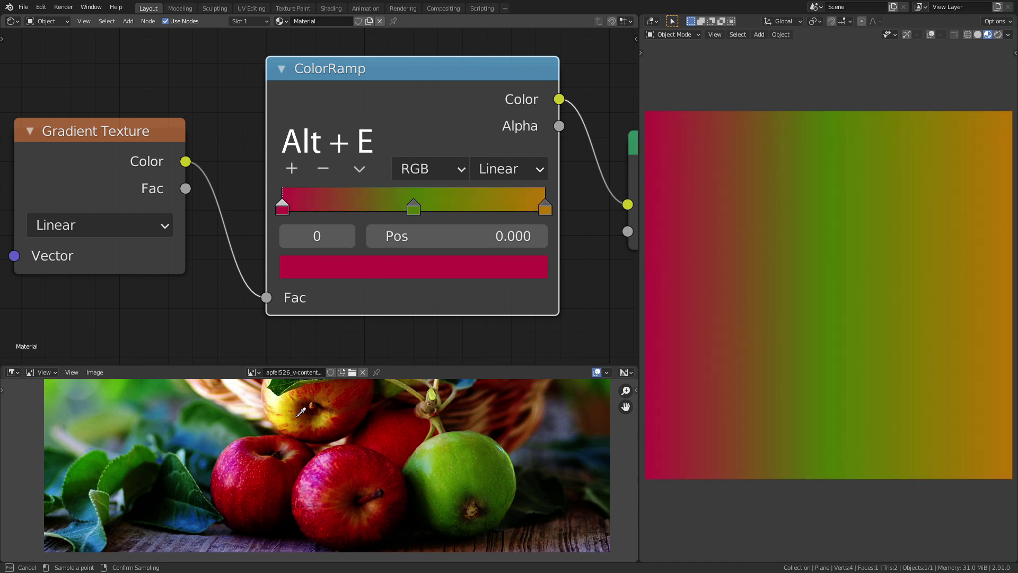
left_click(548, 545)
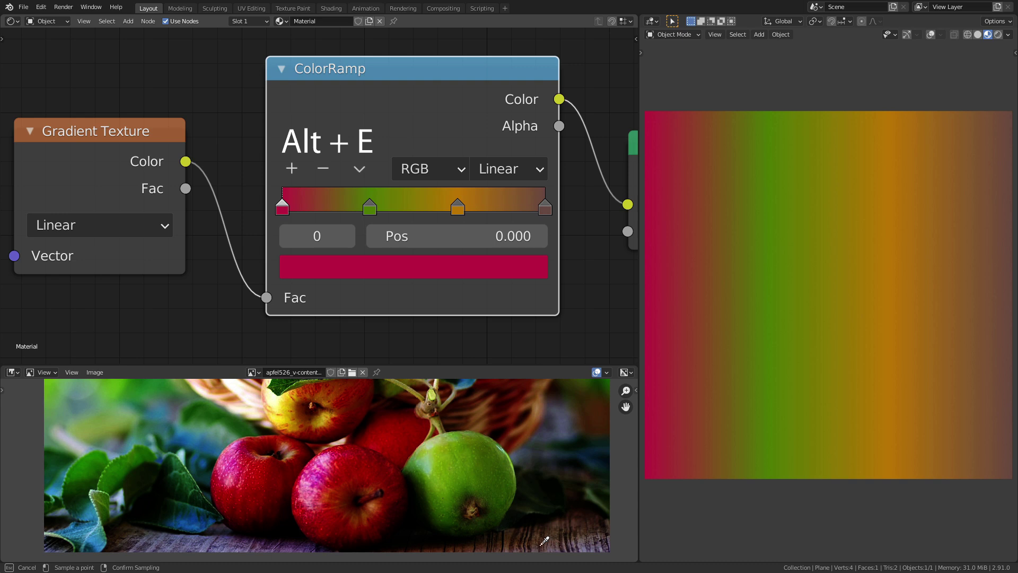
left_click(93, 535)
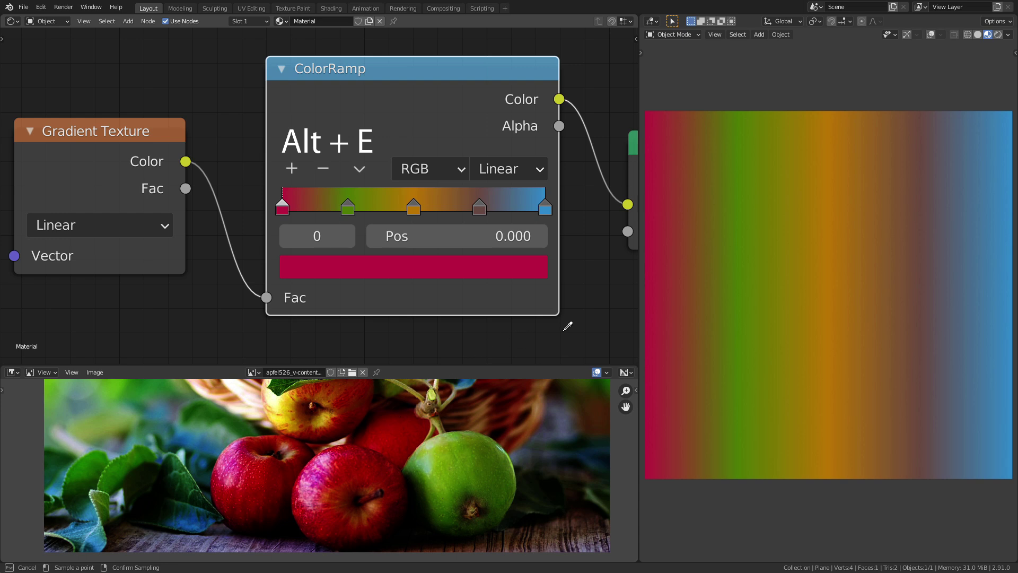
Close the image viewer and preview Cardinal and B-Spline ramp interpolation.
right_click(636, 362)
left_click_drag(636, 363, 603, 400)
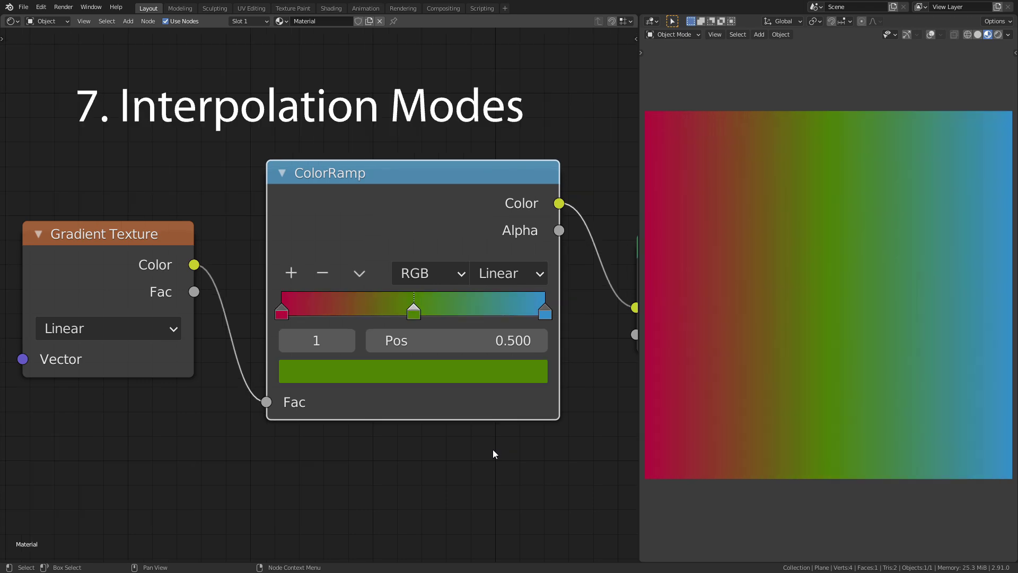
left_click(520, 274)
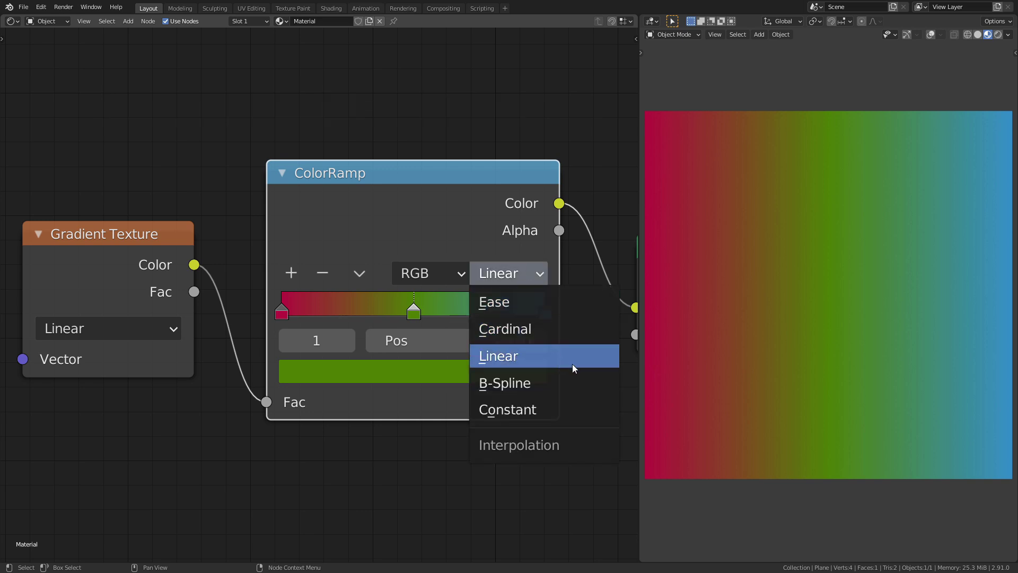
left_click(571, 332)
left_click(510, 273)
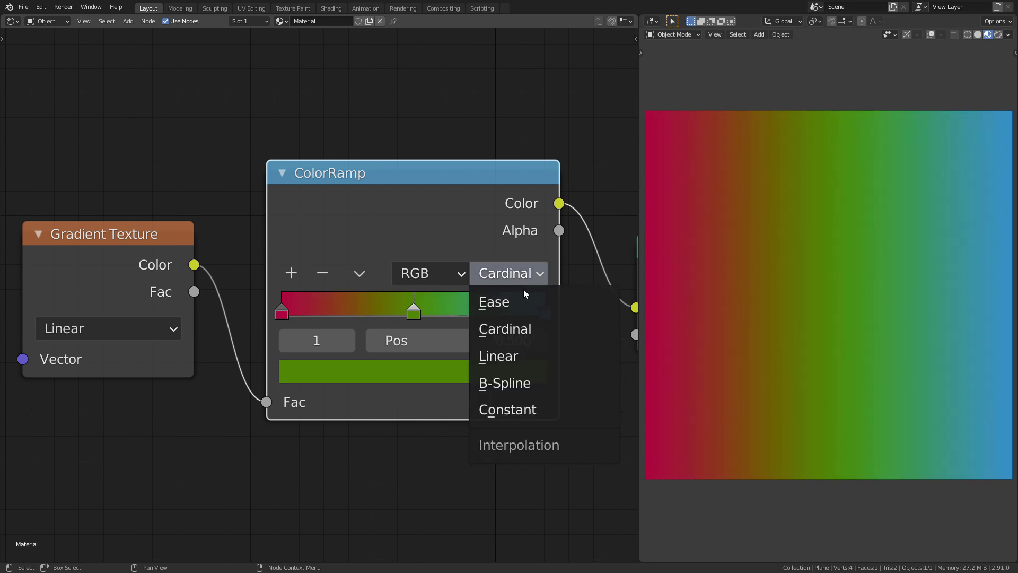
left_click(549, 383)
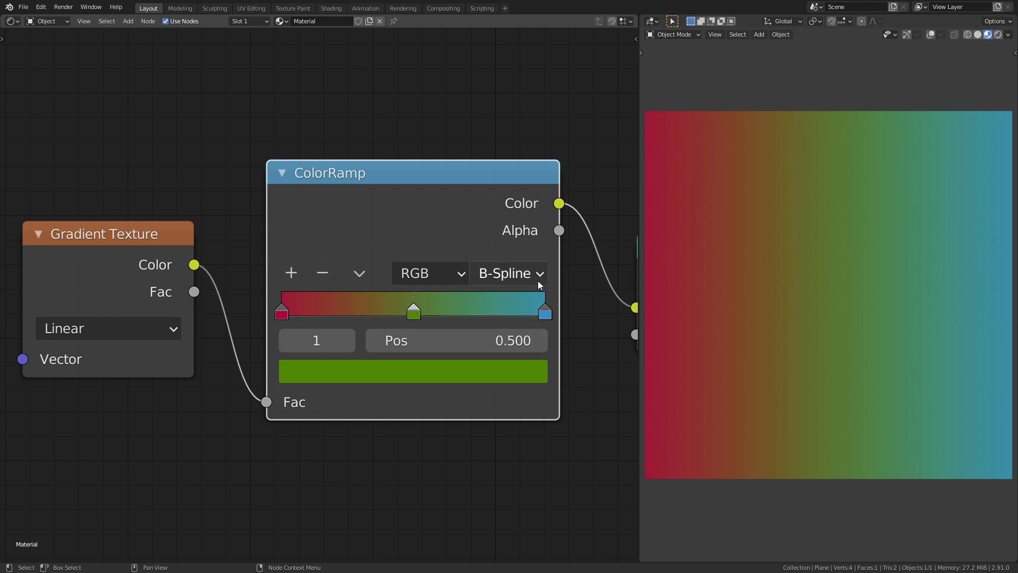
Set Constant interpolation and move green to about 0.327 and blue to 0.723.
left_click(514, 272)
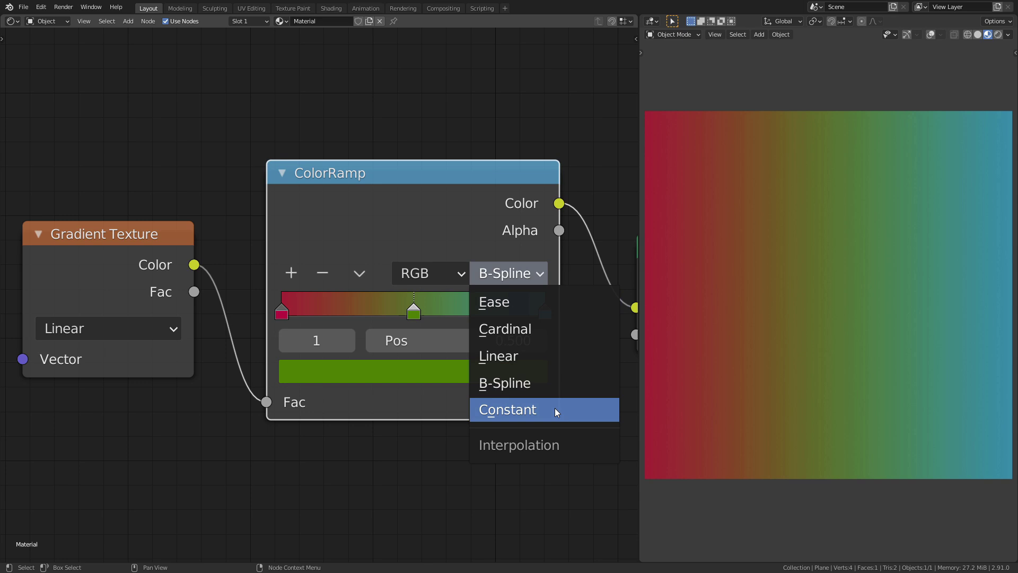
left_click(570, 409)
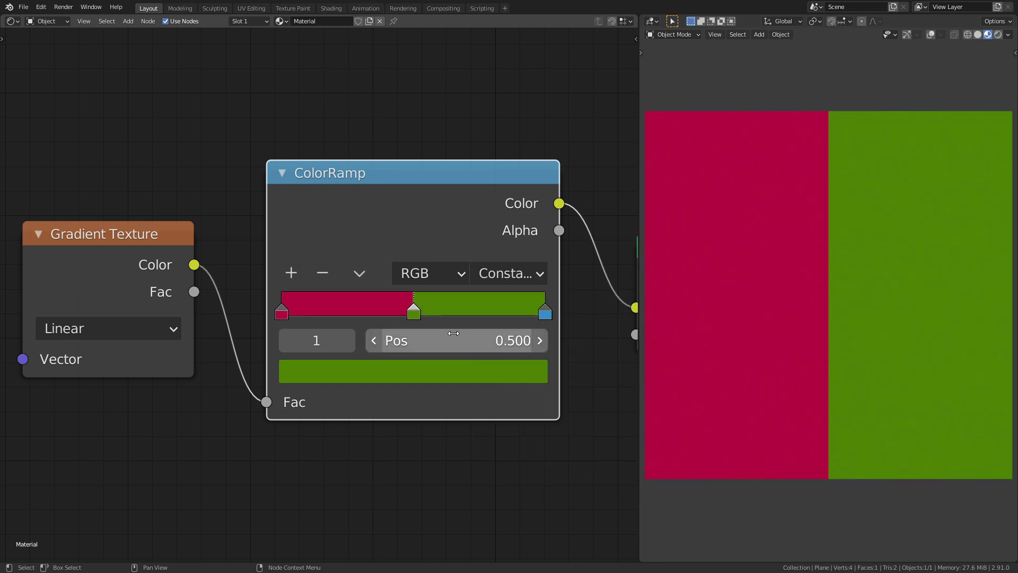
left_click_drag(416, 313, 370, 310)
left_click_drag(538, 309, 467, 314)
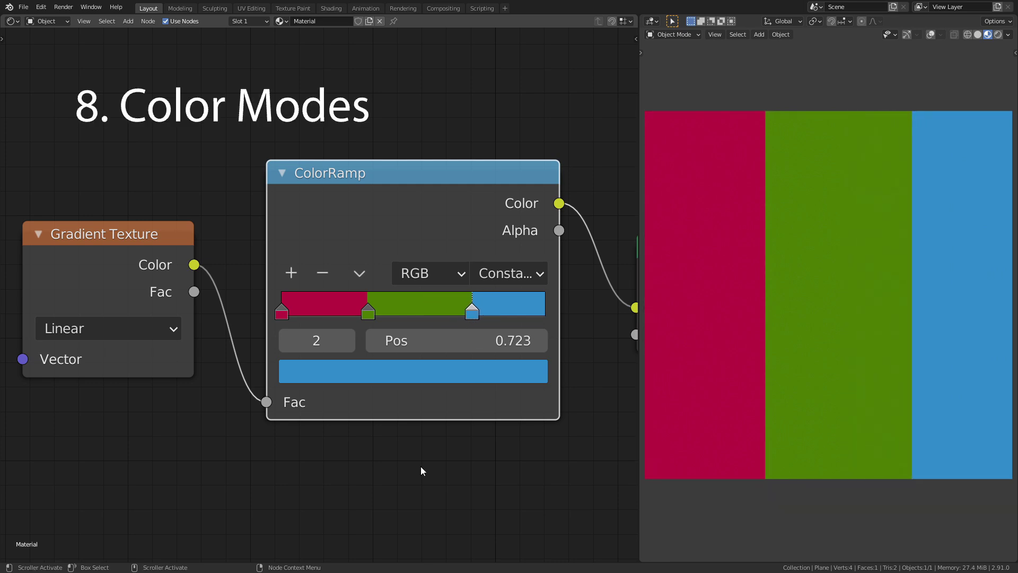
Return interpolation to Linear, keep RGB colour mode, and view the active stop's RGB values.
left_click(498, 276)
left_click(506, 356)
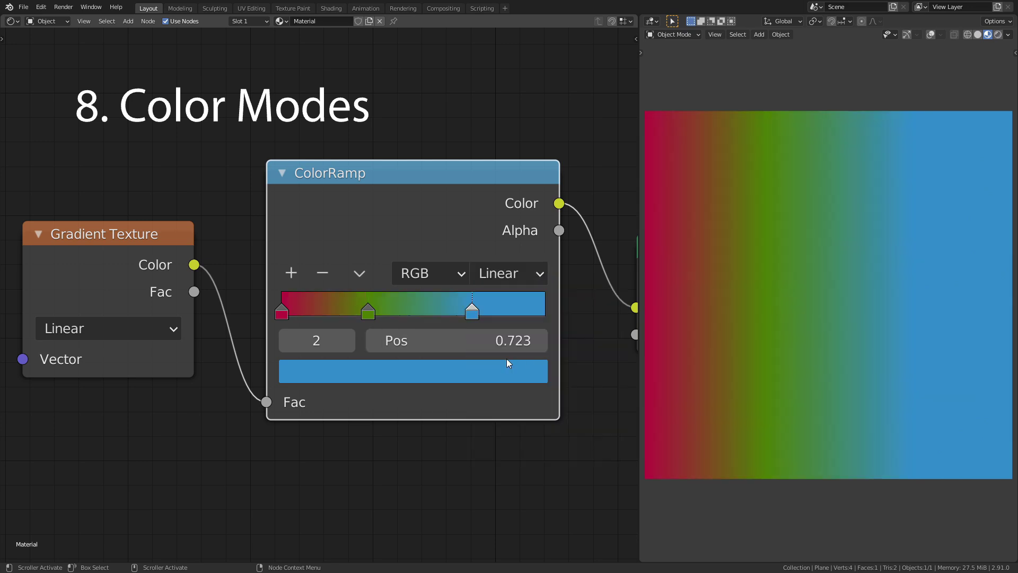
left_click(445, 273)
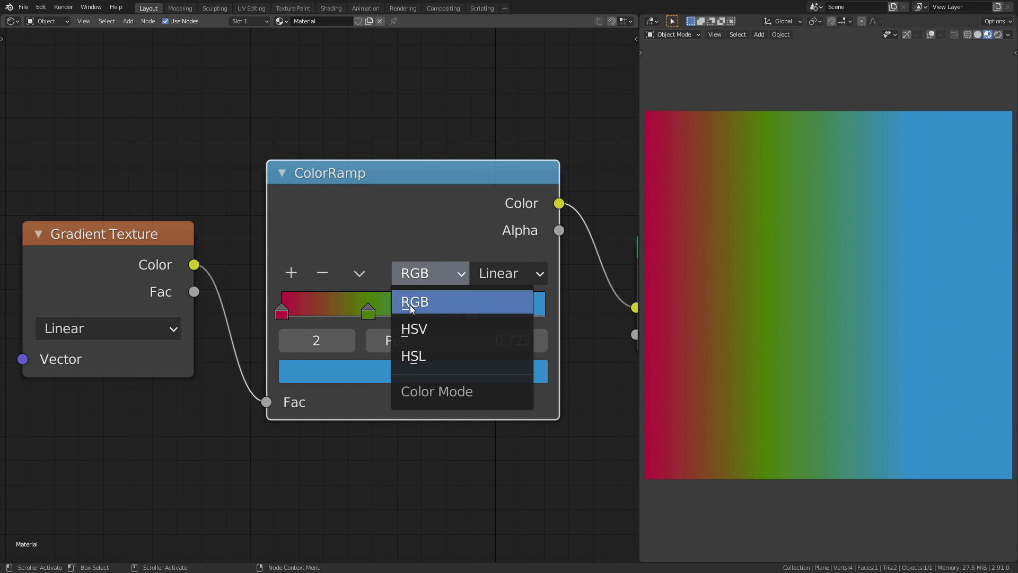
left_click(448, 306)
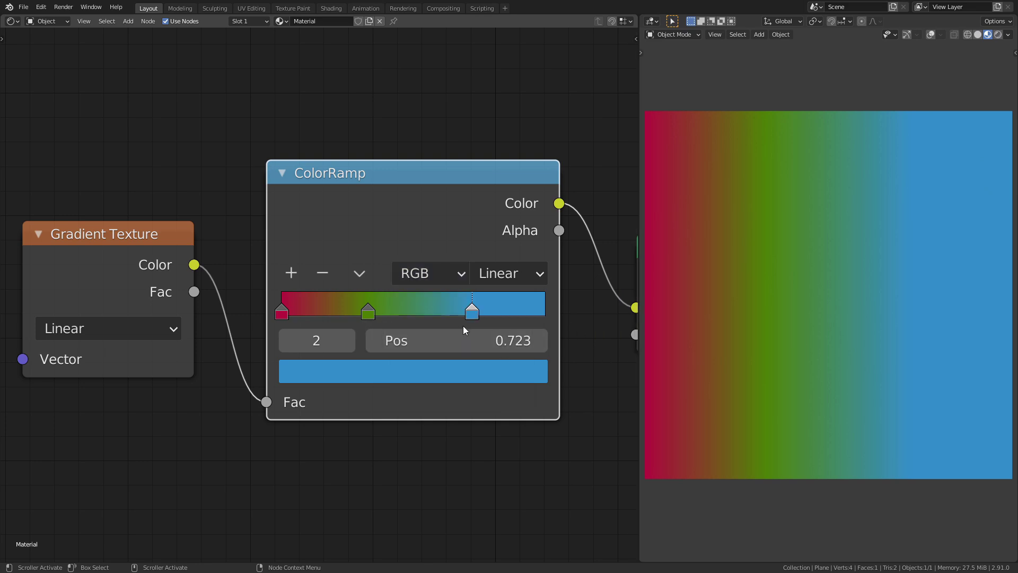
left_click(435, 371)
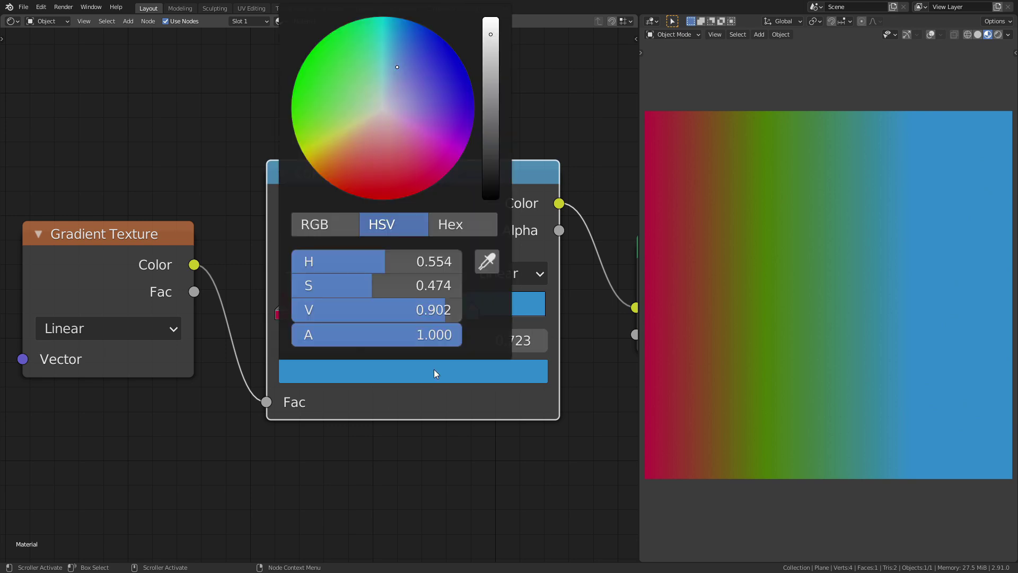
left_click(322, 227)
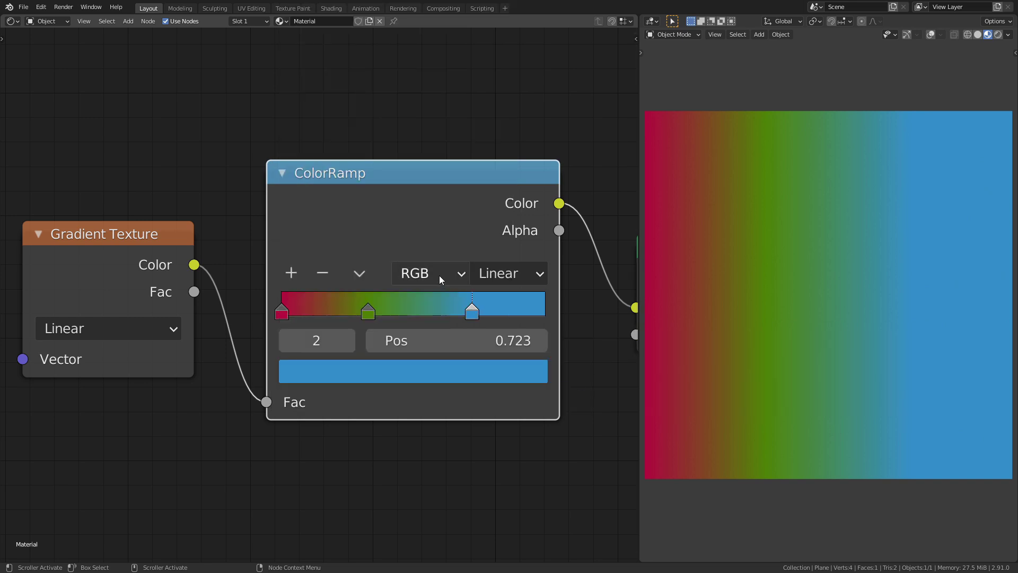
Switch to HSV blending and adjust the 0.723 stop's saturation and hue to magenta.
left_click(439, 276)
left_click(461, 329)
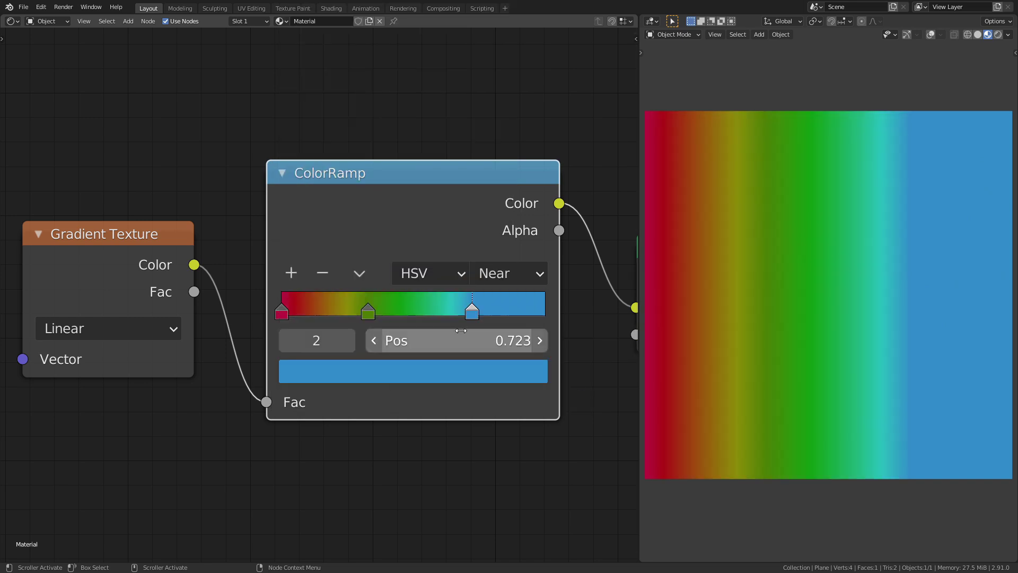
left_click(444, 377)
left_click(393, 225)
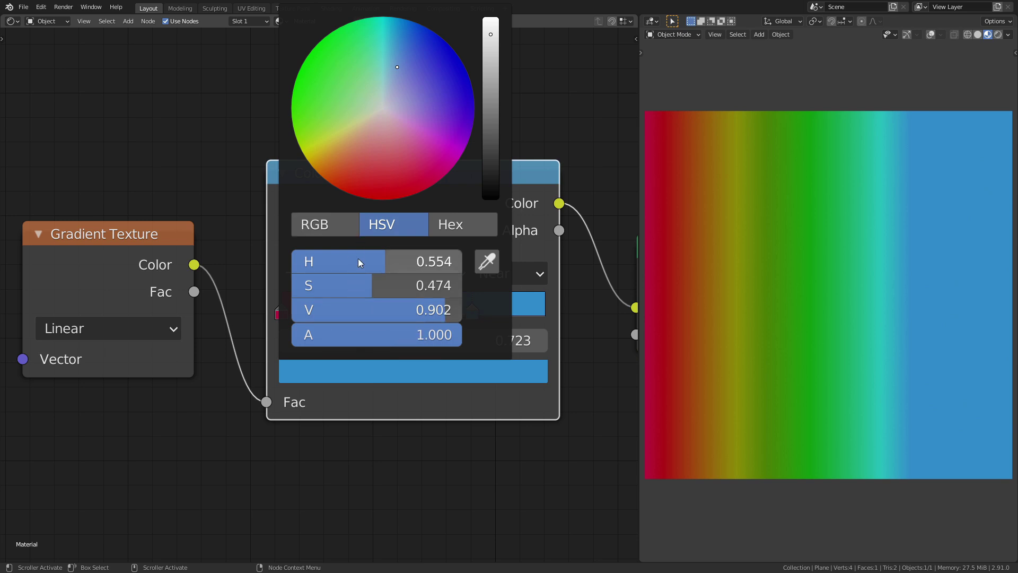
left_click_drag(396, 71, 399, 19)
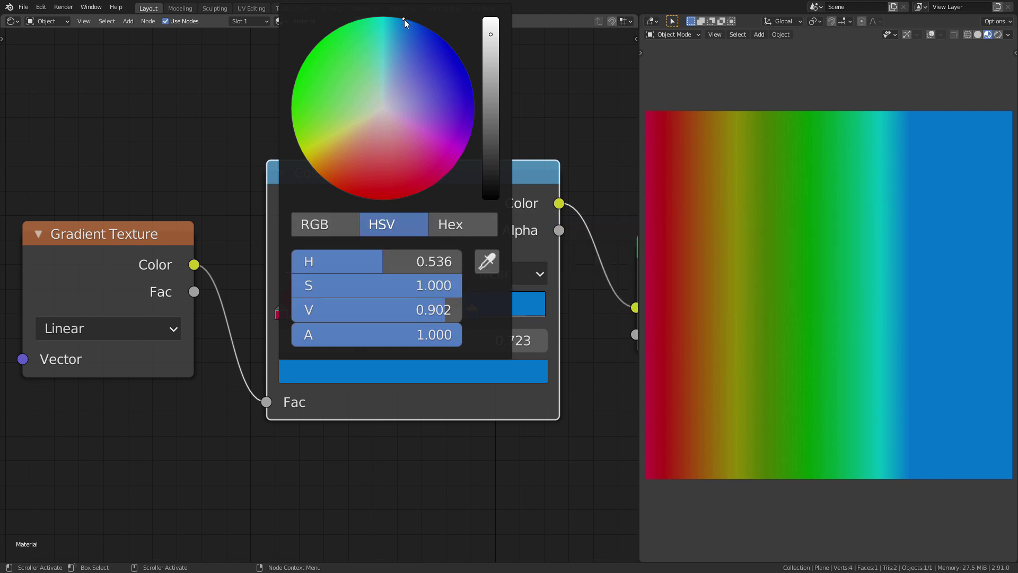
mouse_move(367, 267)
left_mouse_down()
mouse_move(279, 267)
mouse_move(452, 267)
mouse_move(394, 267)
mouse_move(421, 267)
left_mouse_up()
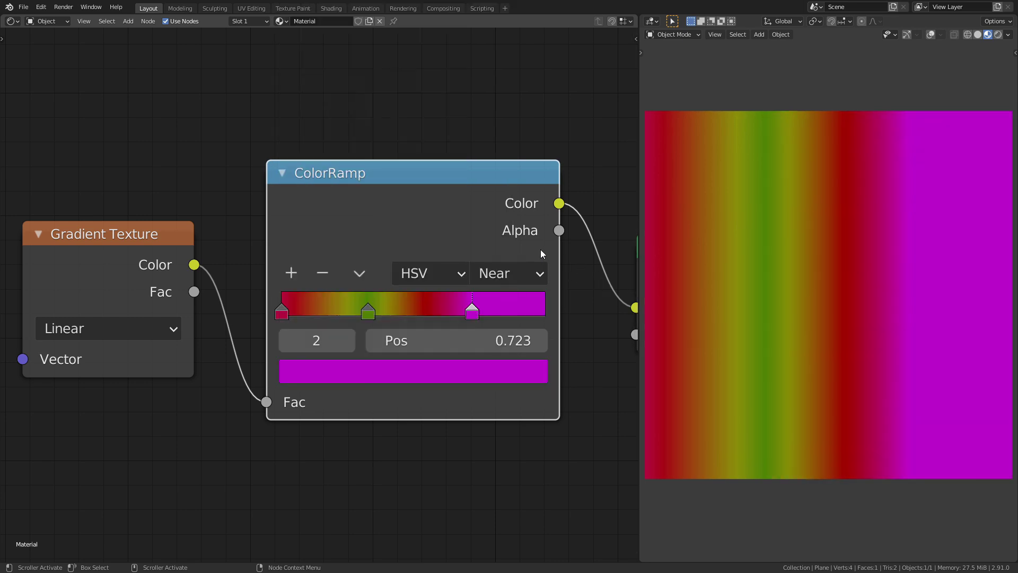
left_click(519, 273)
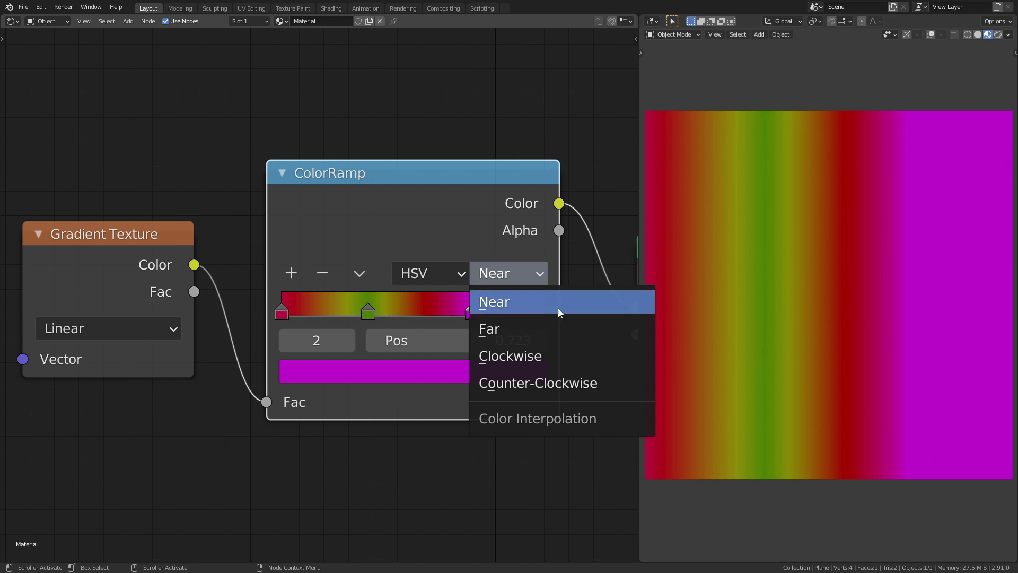
left_click(581, 365)
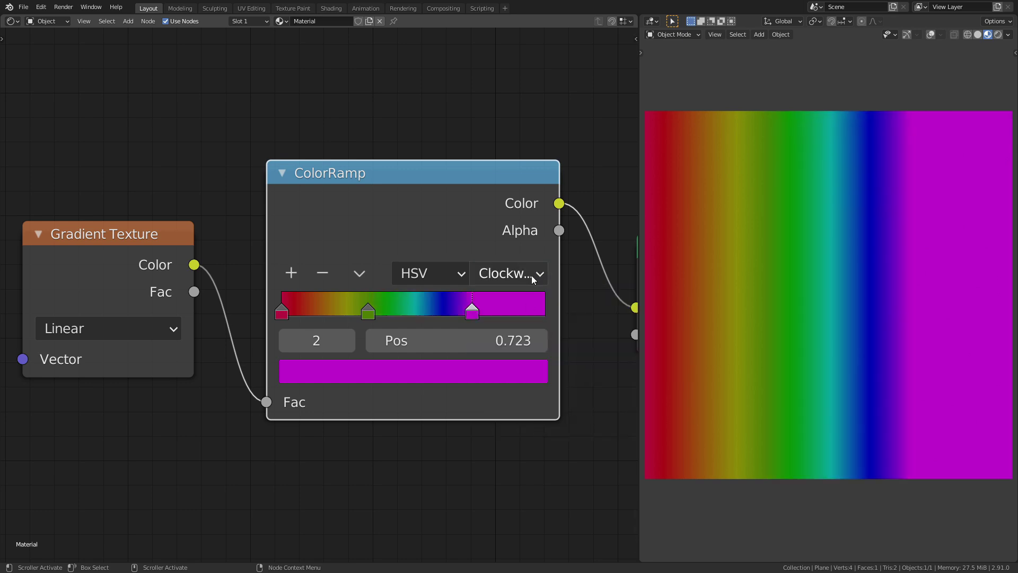
left_click(532, 273)
left_click(584, 390)
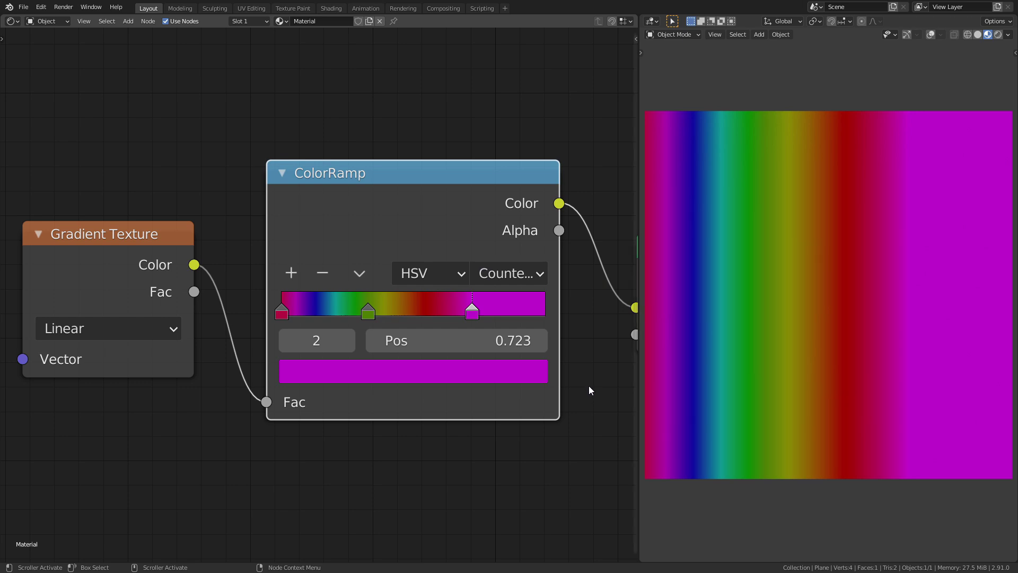
left_click(530, 273)
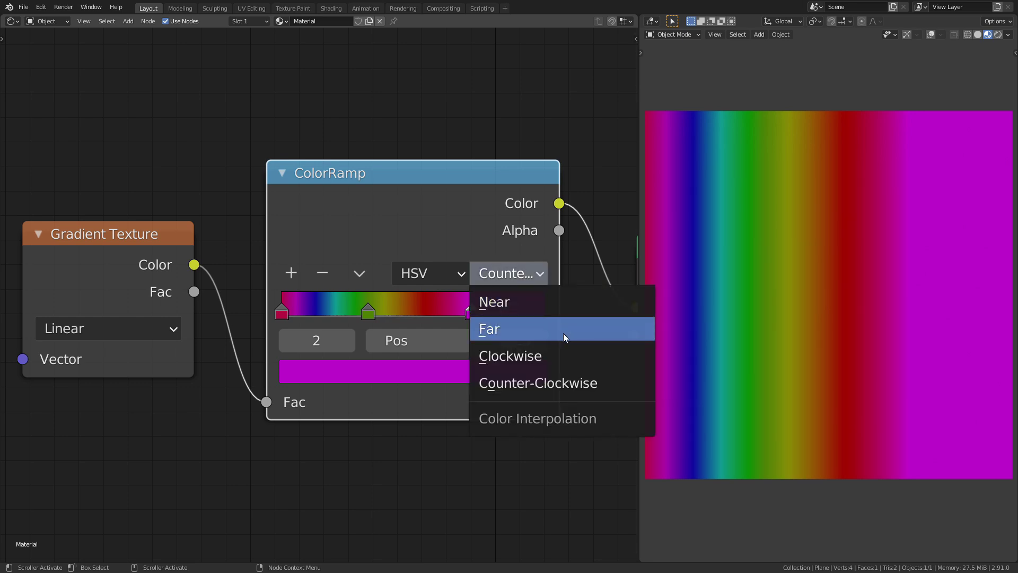
left_click(563, 333)
left_click(517, 275)
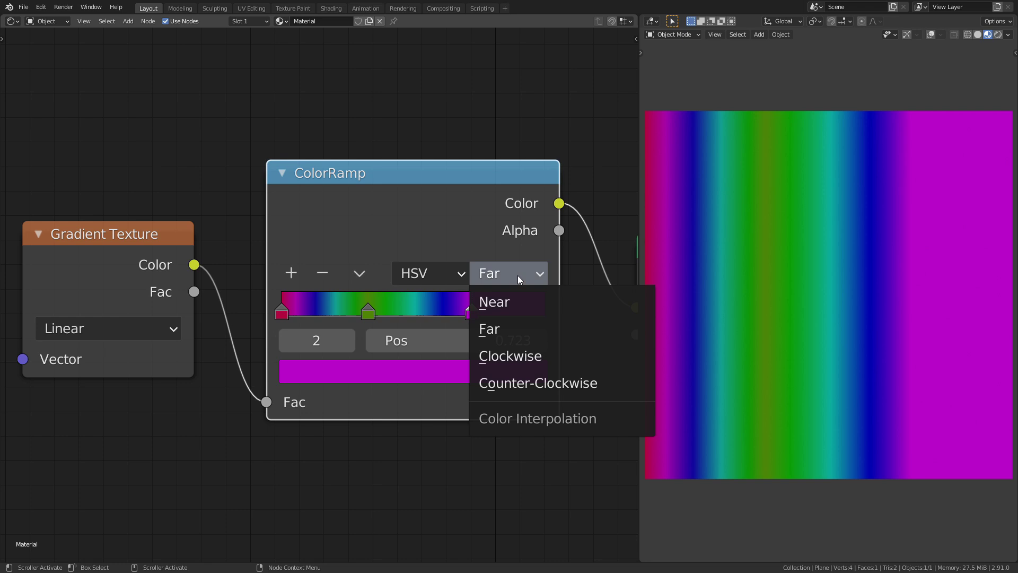
left_click(530, 307)
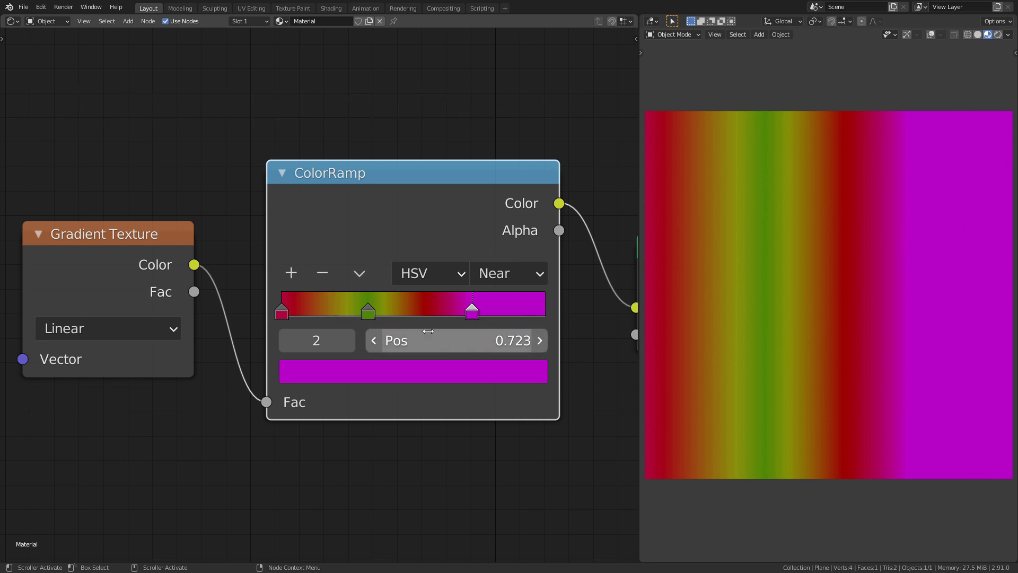
Move the third stop to 1.0, delete the green stop, and make the left stop pure red.
left_click_drag(472, 310, 552, 314)
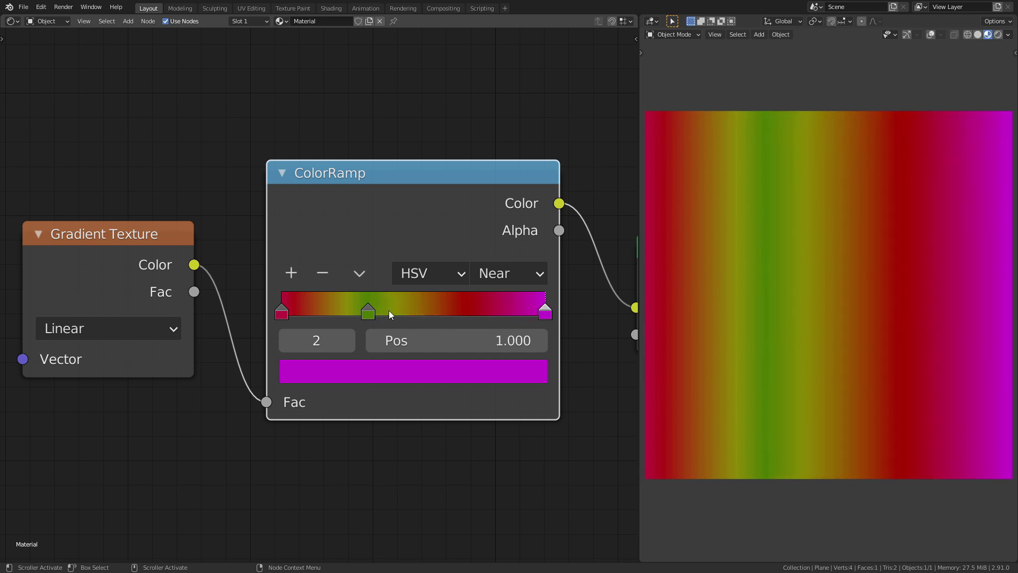
left_click(369, 312)
left_click(322, 273)
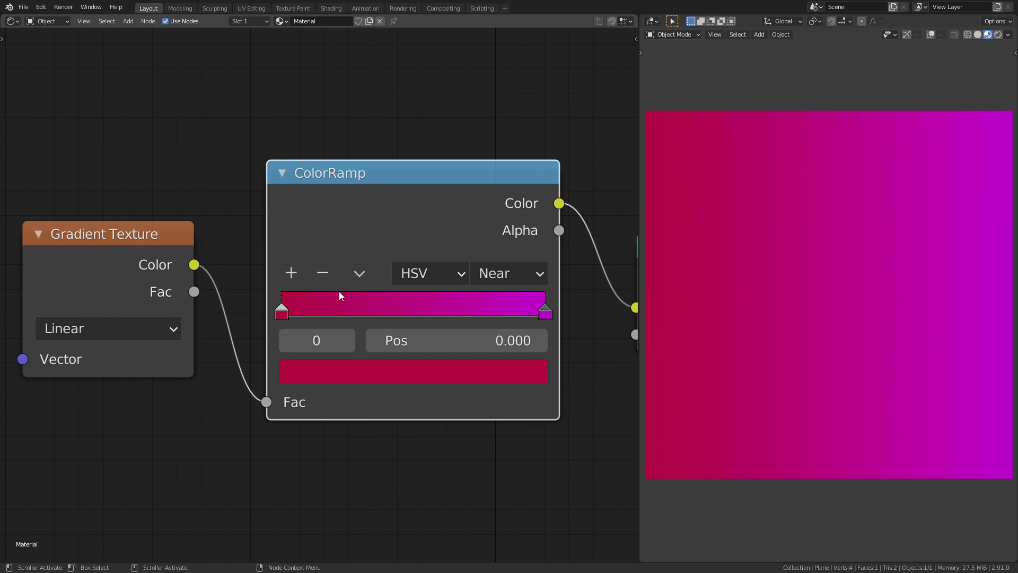
left_click(332, 378)
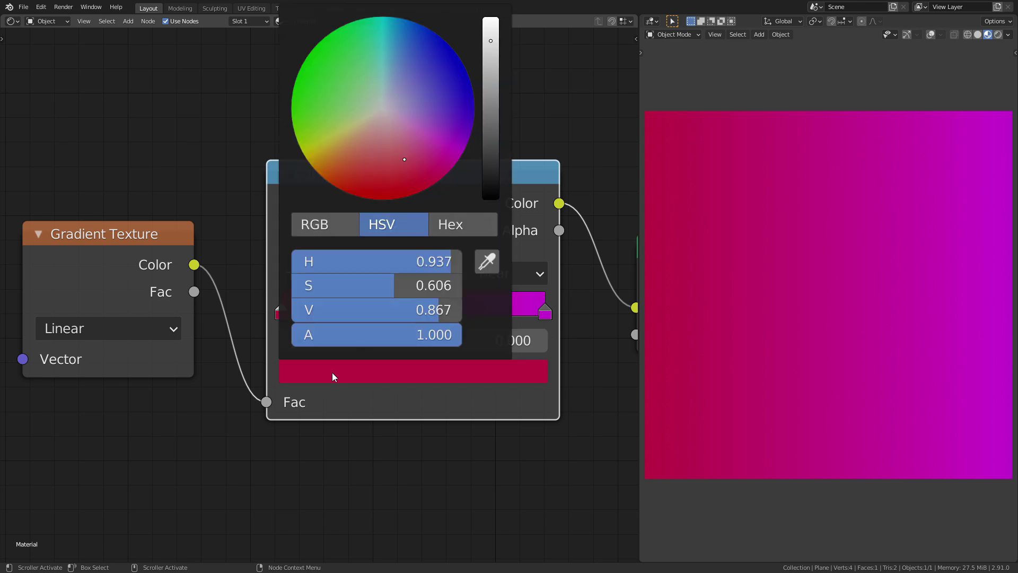
left_click_drag(397, 256, 462, 260)
left_click_drag(393, 284, 461, 285)
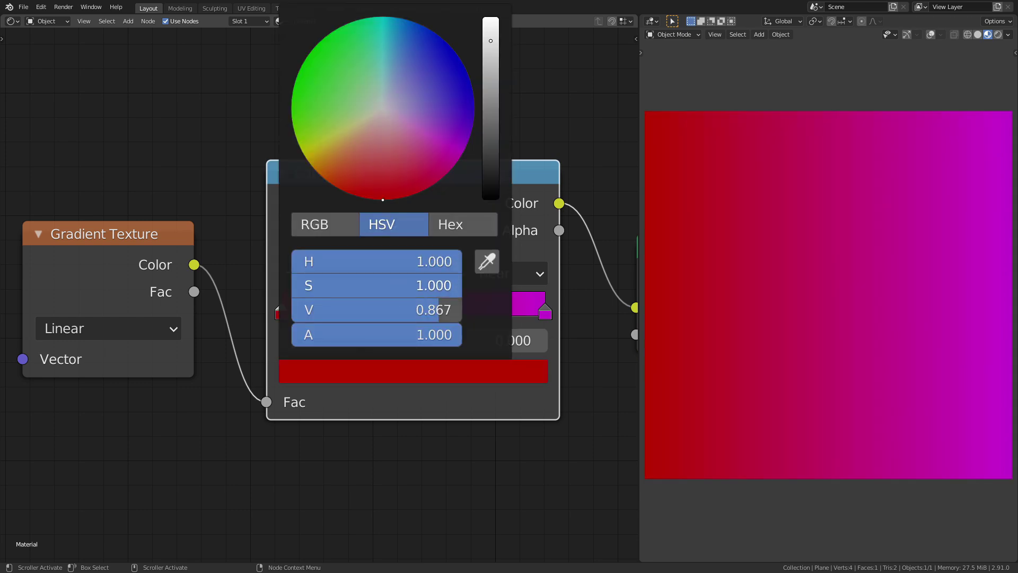
Make the right stop full-brightness red and set hue interpolation to Far.
left_click(545, 313)
left_click(495, 367)
left_click_drag(403, 262, 443, 272)
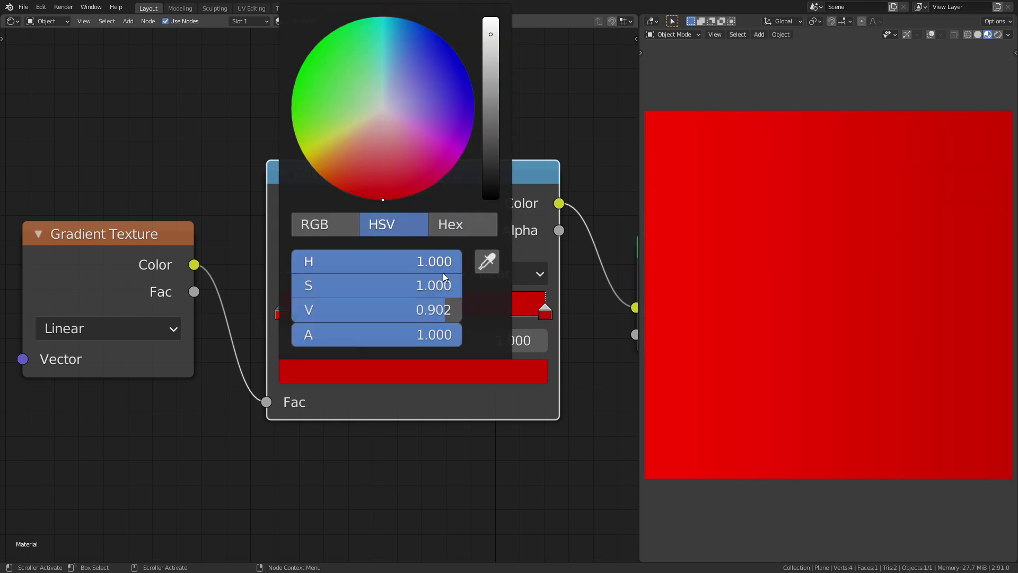
left_click_drag(440, 310, 462, 311)
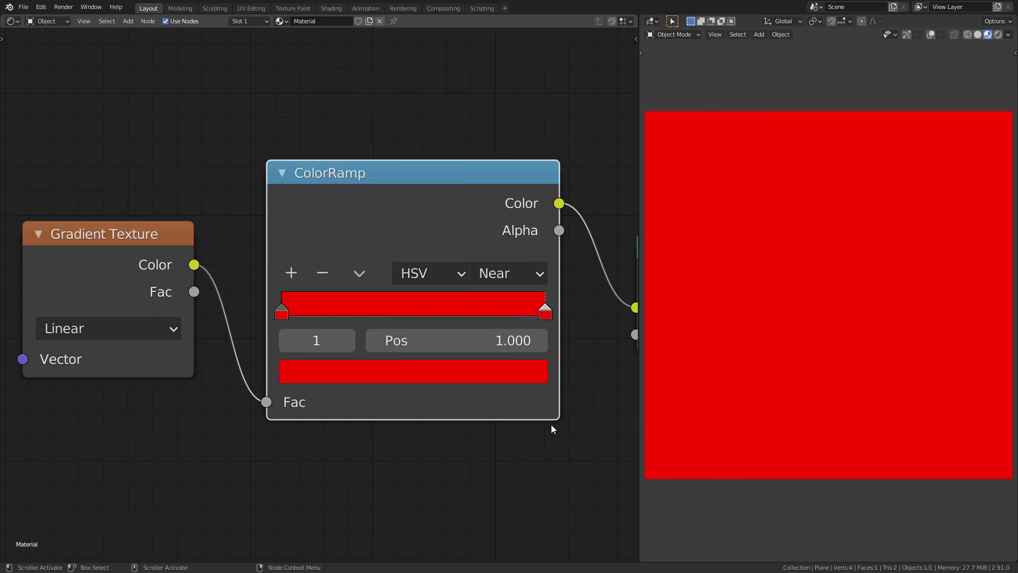
left_click(521, 275)
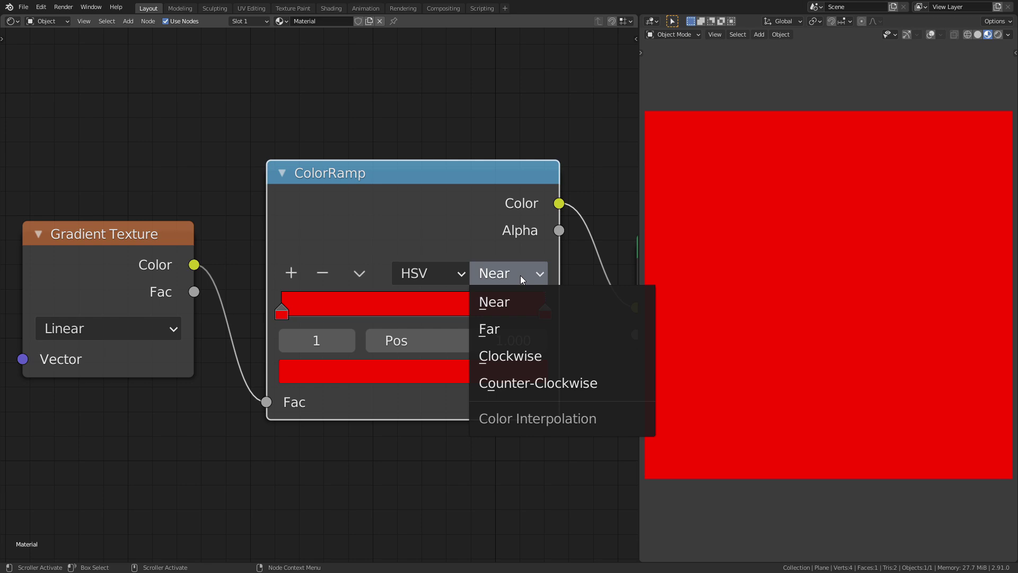
left_click(523, 330)
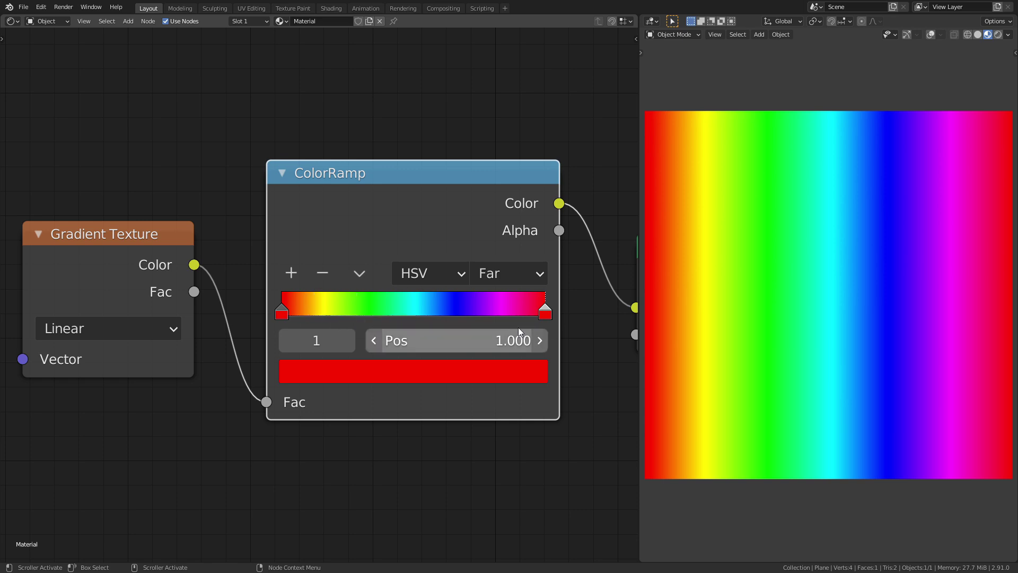
Try HSL colour mode on the ColorRamp, then switch it back to RGB.
left_click(444, 272)
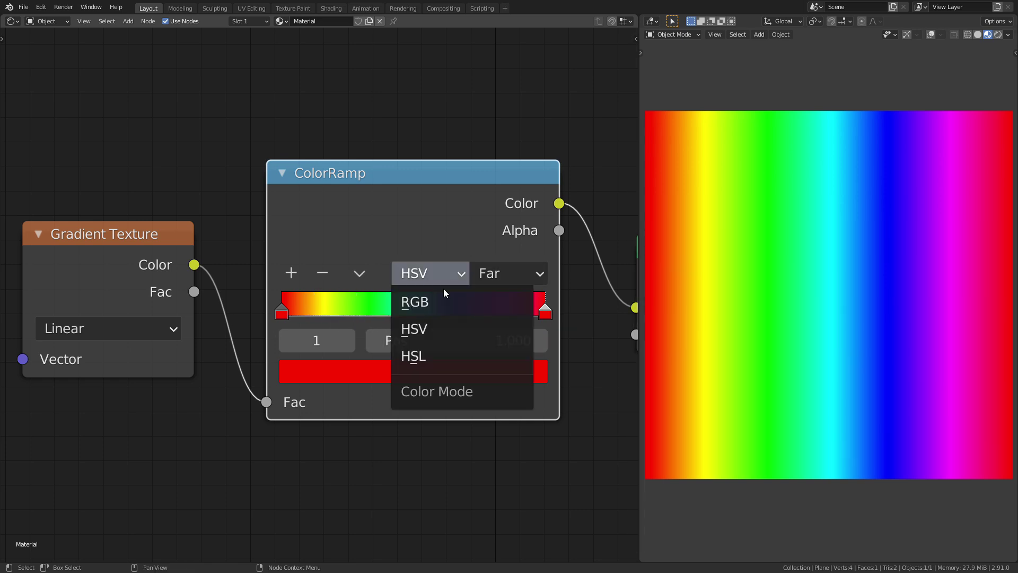
left_click(469, 357)
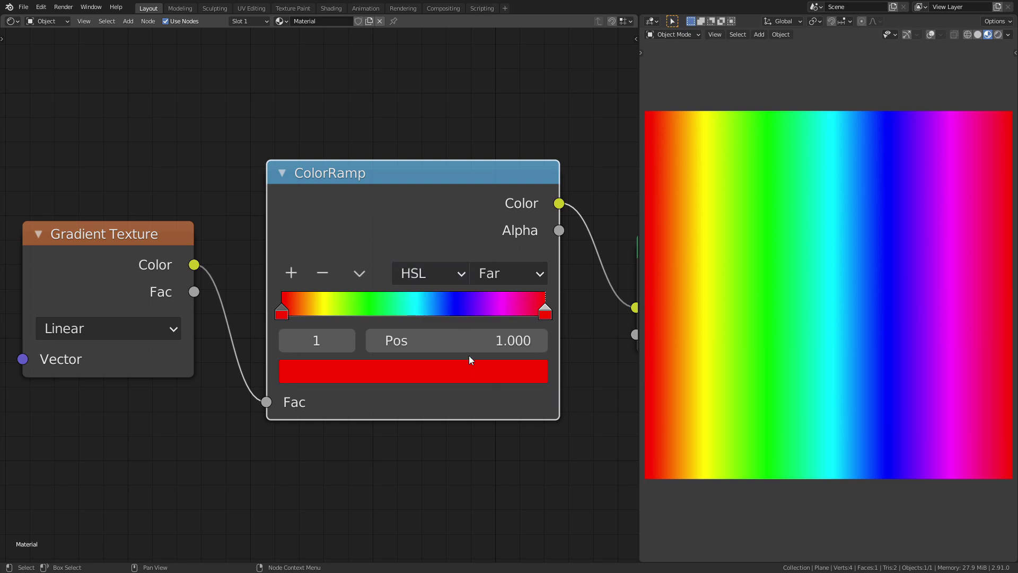
left_click(454, 271)
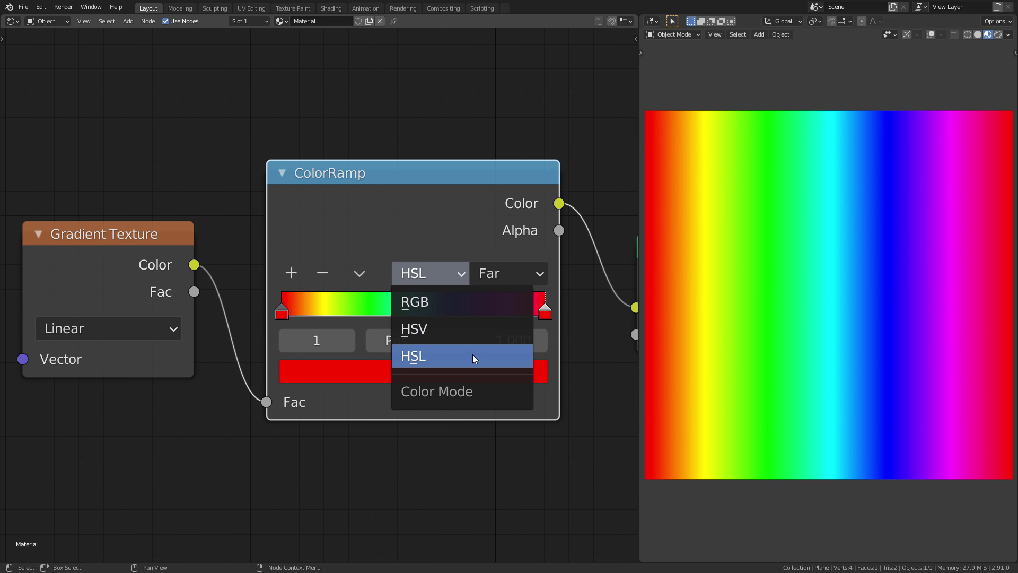
left_click(466, 306)
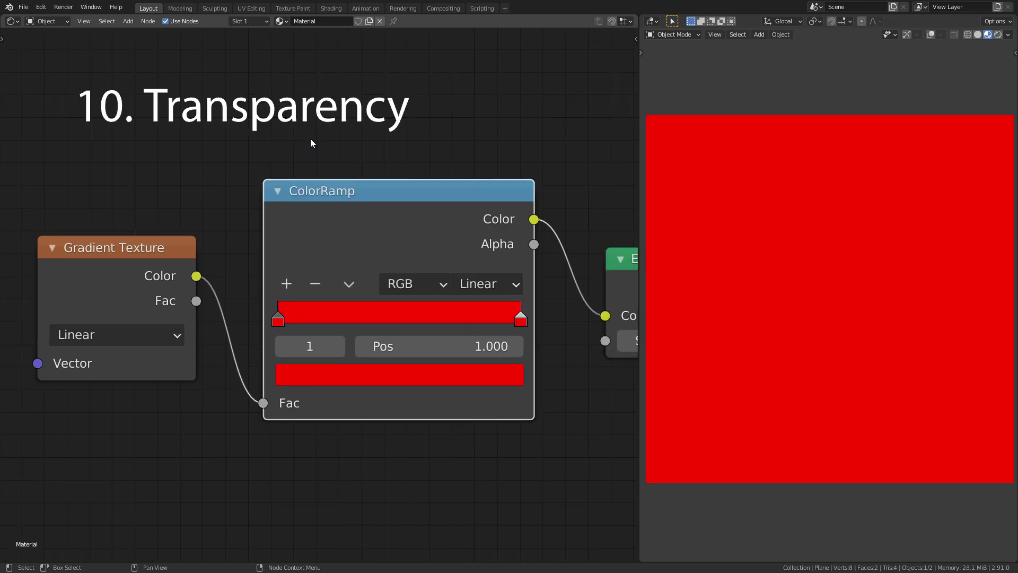
Add a blue stop at 0.5 and a purple stop at 0.25 (alpha 0.559), then wire Alpha to Emission Color.
left_click(285, 284)
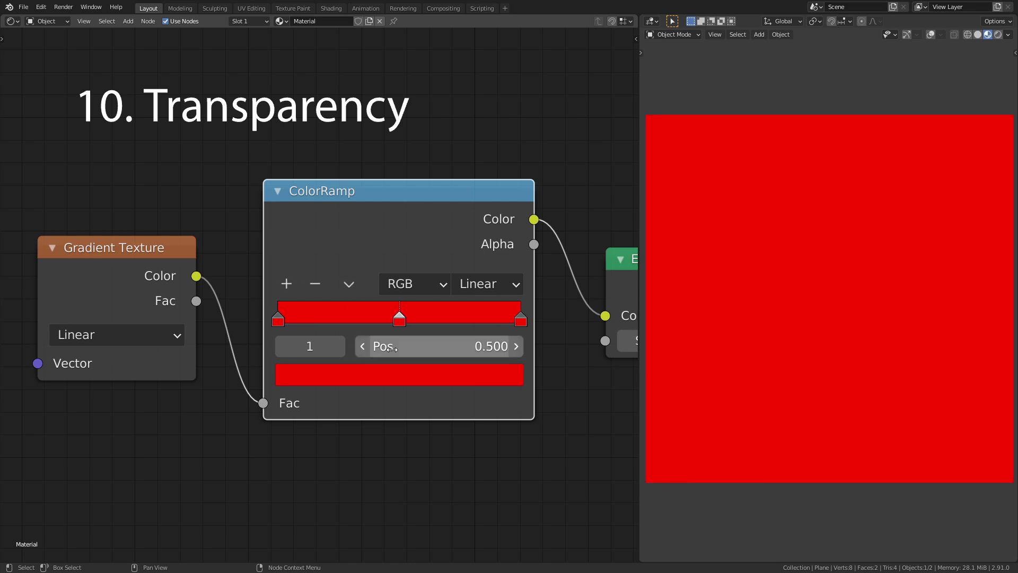
left_click(397, 375)
left_click_drag(418, 200, 447, 94)
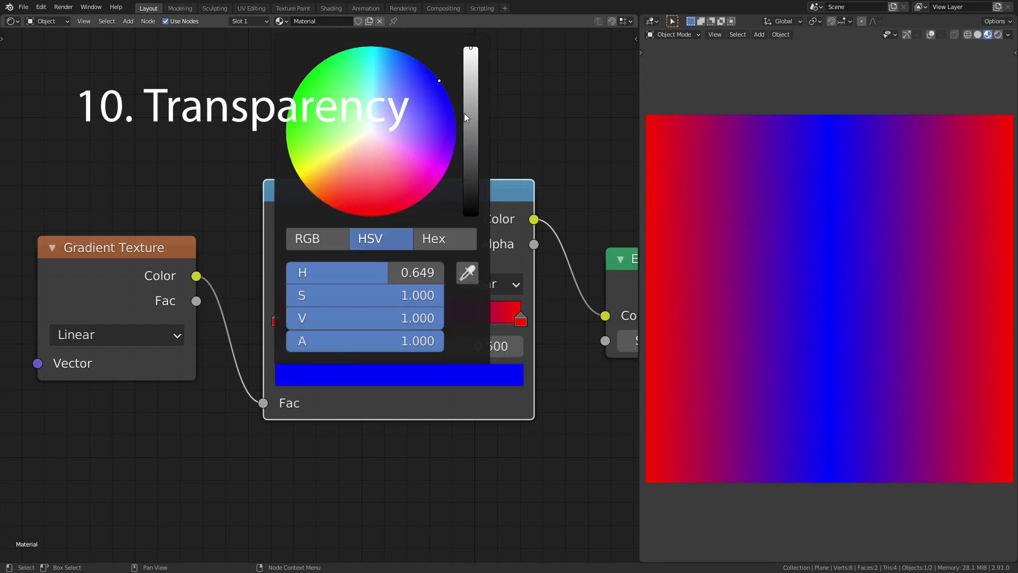
left_click(287, 285)
left_click(370, 374)
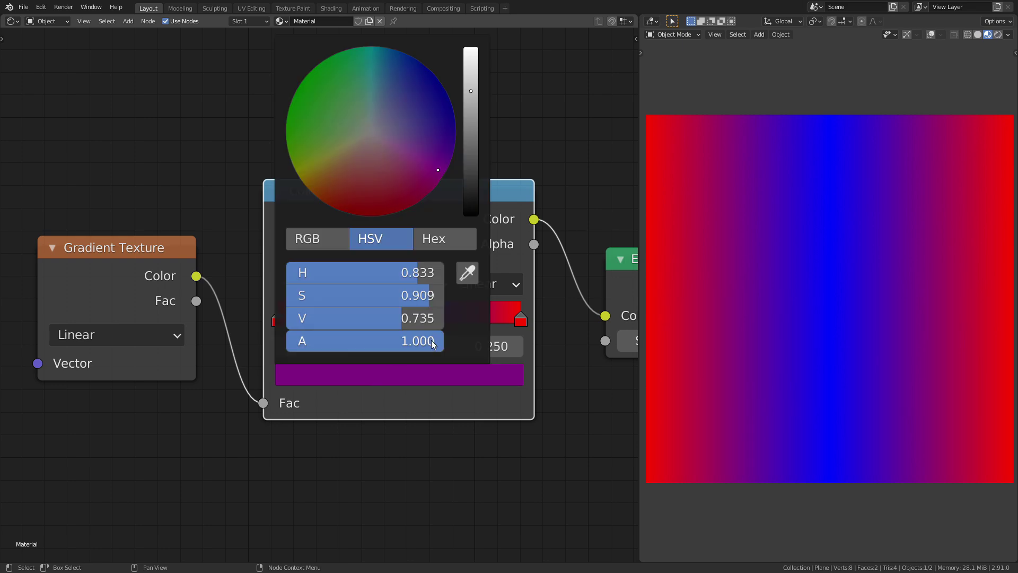
left_click_drag(431, 340, 287, 341)
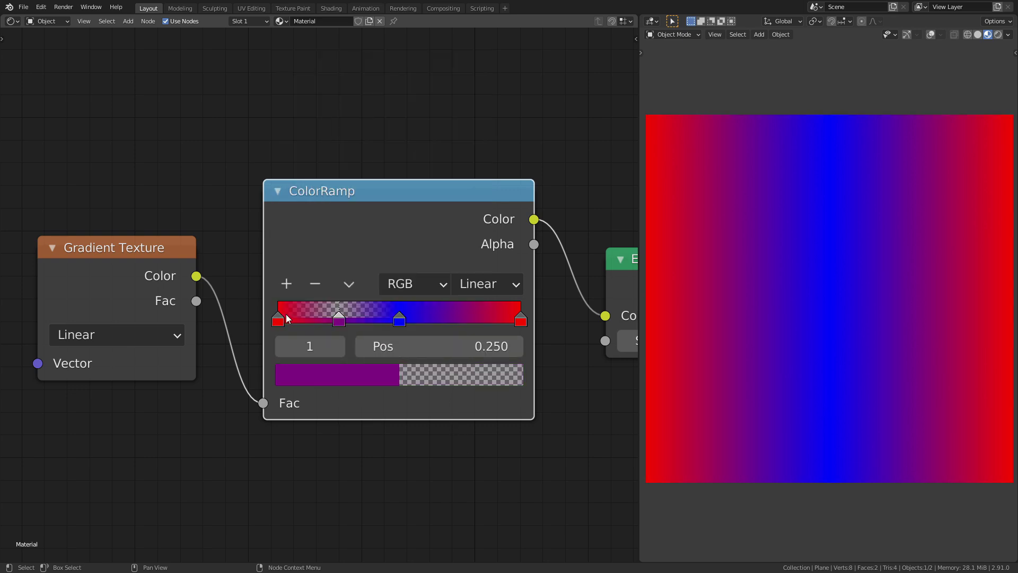
middle_click_drag(538, 453, 291, 446)
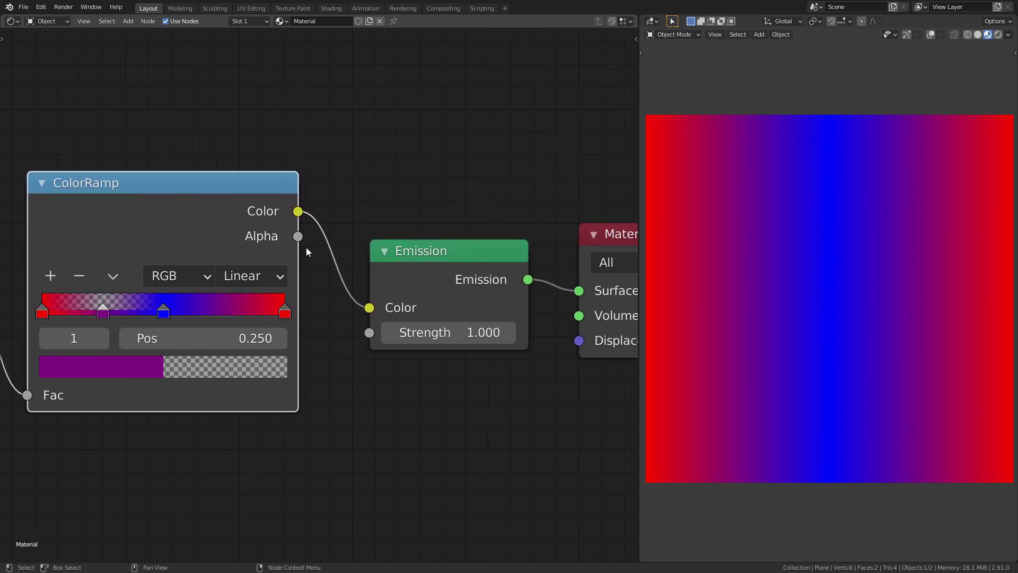
left_click_drag(298, 236, 374, 314)
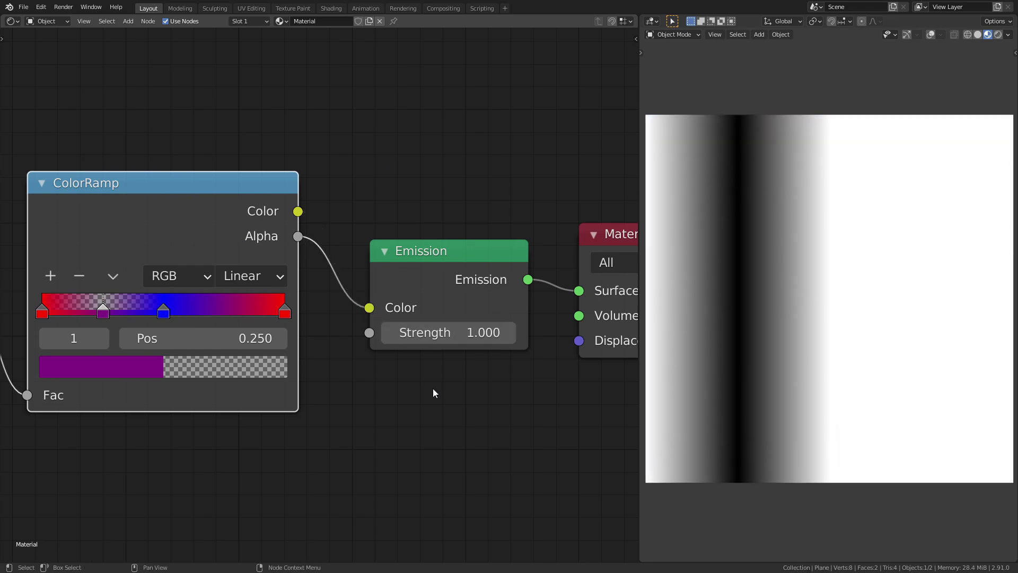
Insert a Mix Shader on the link between Emission and Material Output.
key("shift+a")
left_click(434, 384)
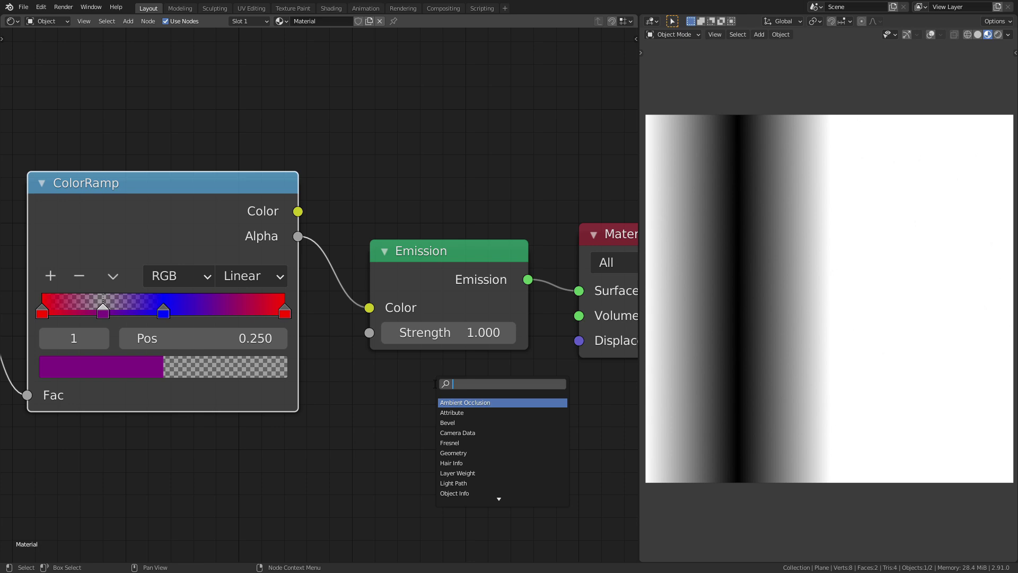
type("mix")
key("Return")
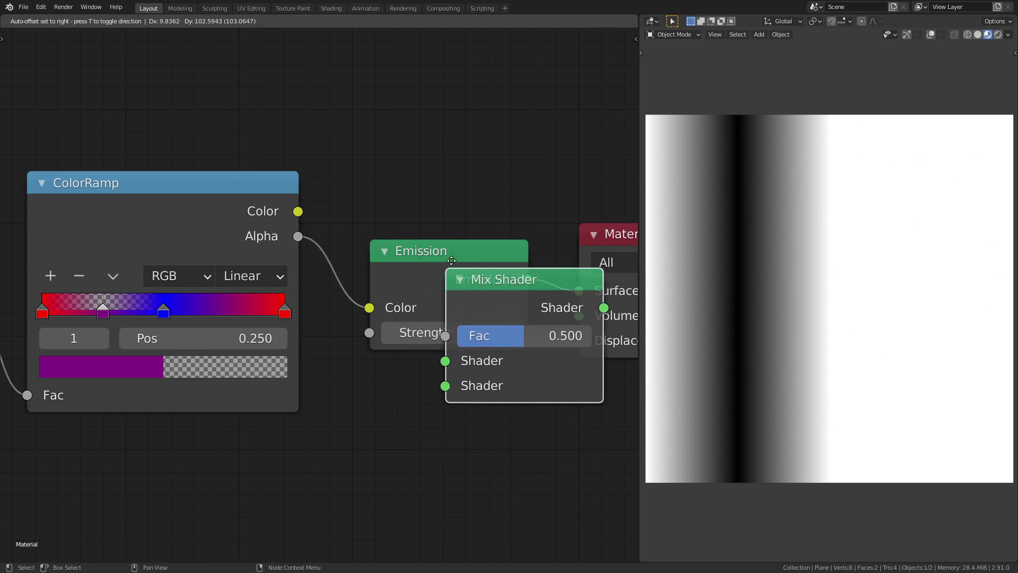
left_click(620, 225)
Add a Transparent BSDF below Emission and connect it to the Mix Shader's first shader input.
key("shift+a")
left_click(467, 397)
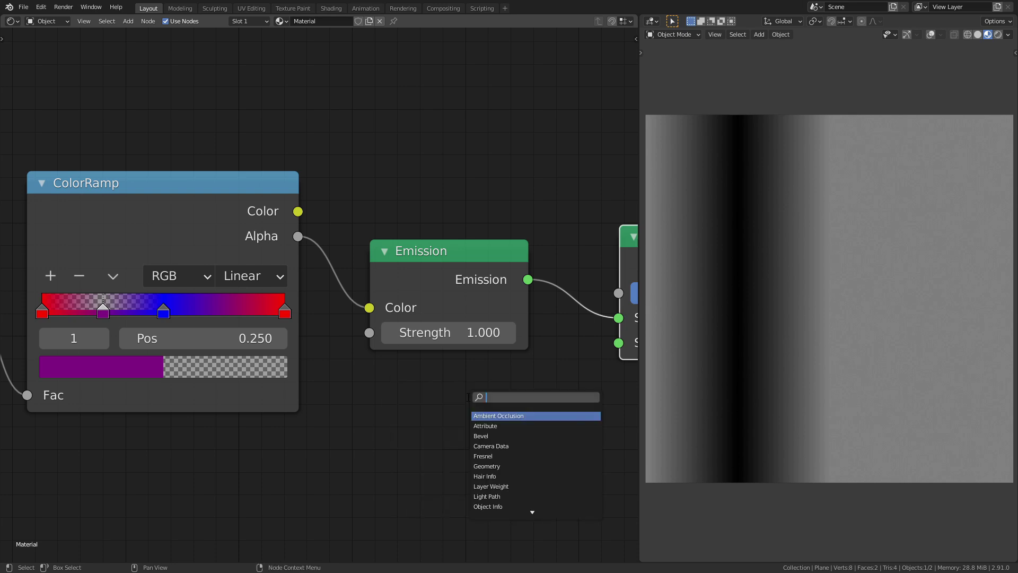
type("tra")
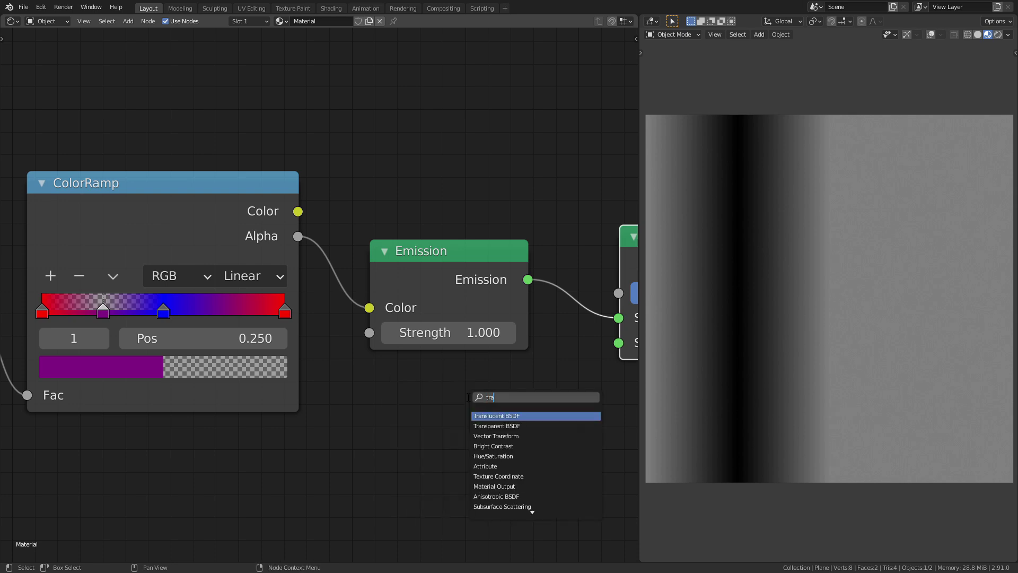
key("Down")
key("Return")
left_click(460, 398)
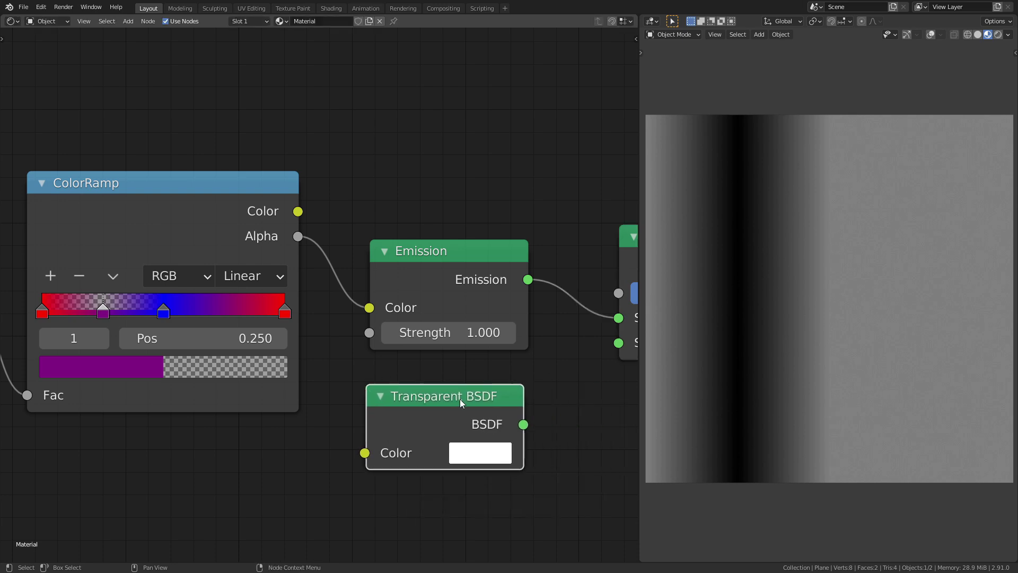
left_click_drag(530, 429, 618, 318)
Connect the ramp's Alpha to the Mix factor and its Color to Emission Color.
middle_click_drag(583, 444, 403, 433)
left_click_drag(118, 226, 444, 281)
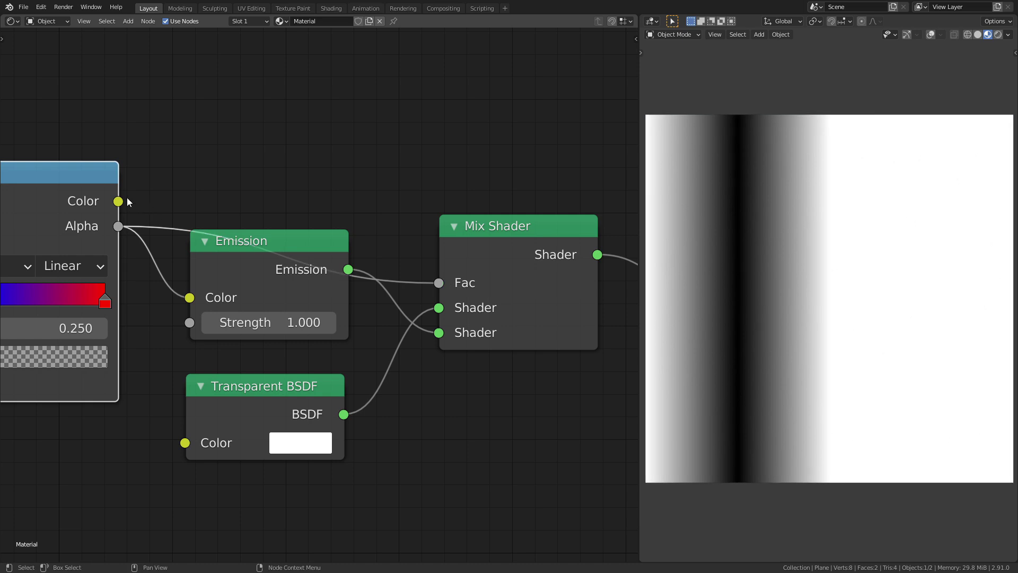
left_click_drag(117, 201, 225, 283)
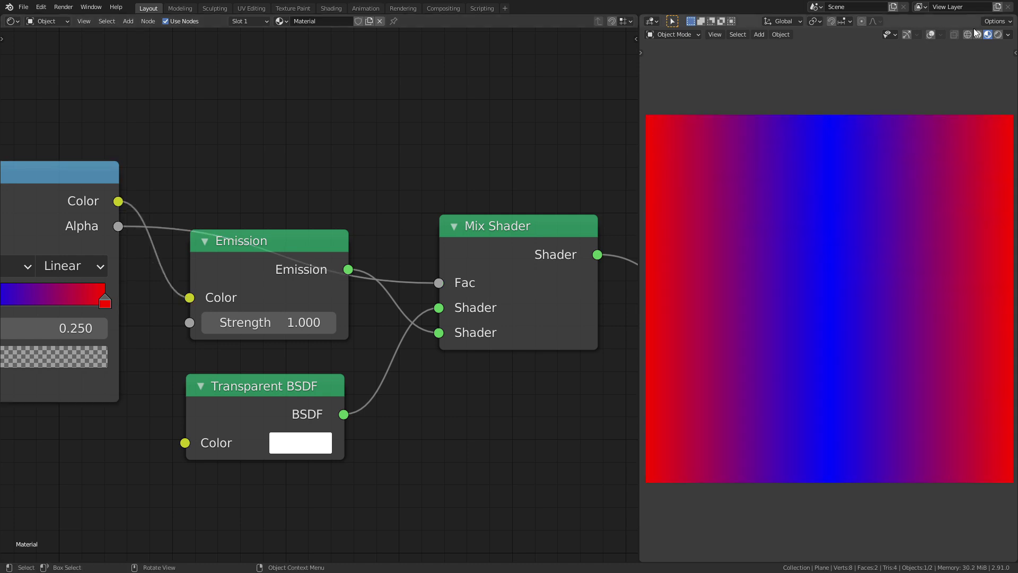
Switch to Rendered shading and set the purple stop's alpha to 0.000 for a see-through band.
left_click(998, 35)
middle_click_drag(231, 194, 508, 206)
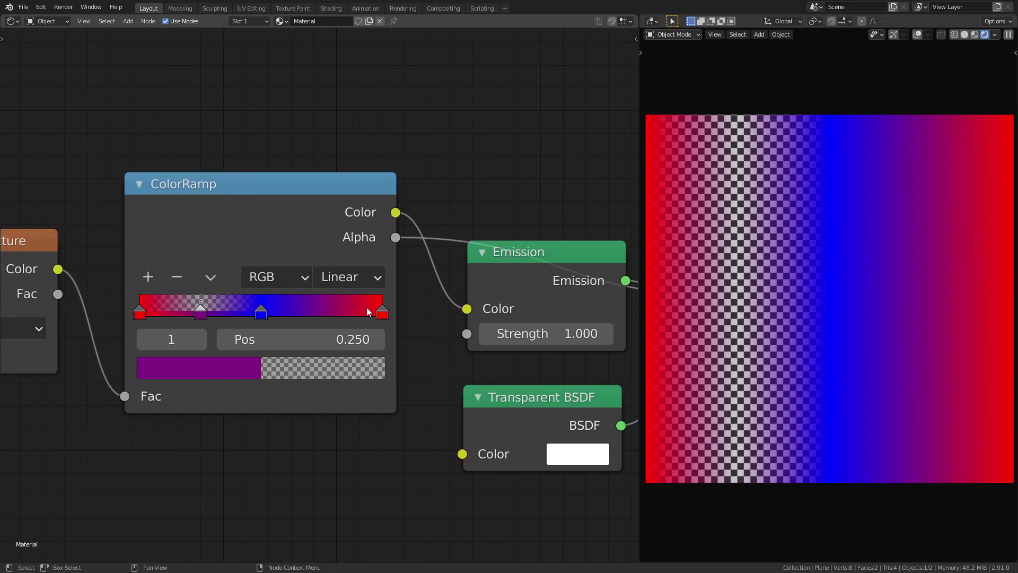
left_click(272, 370)
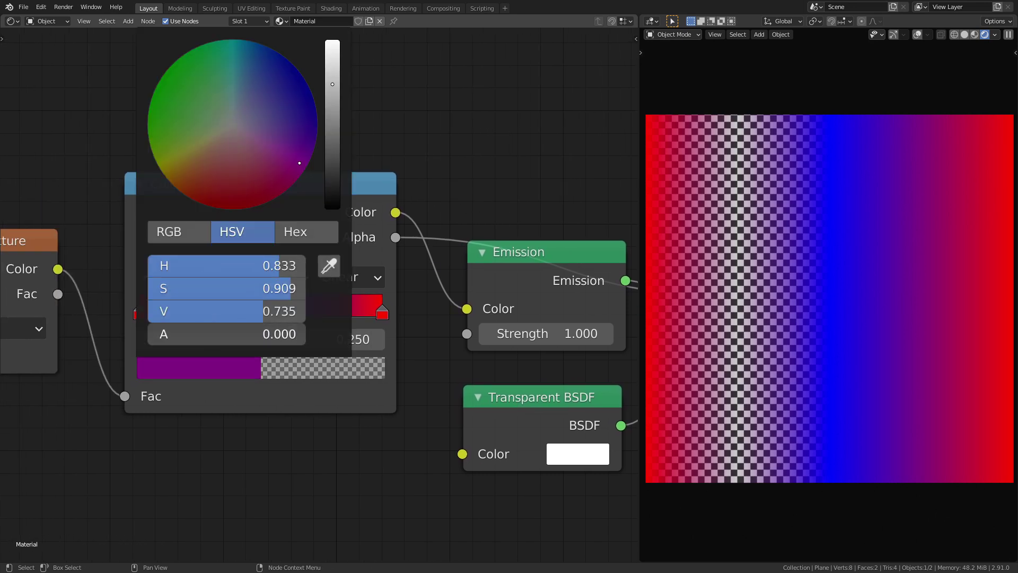
mouse_move(159, 335)
left_mouse_down()
mouse_move(305, 334)
mouse_move(148, 336)
left_mouse_up()
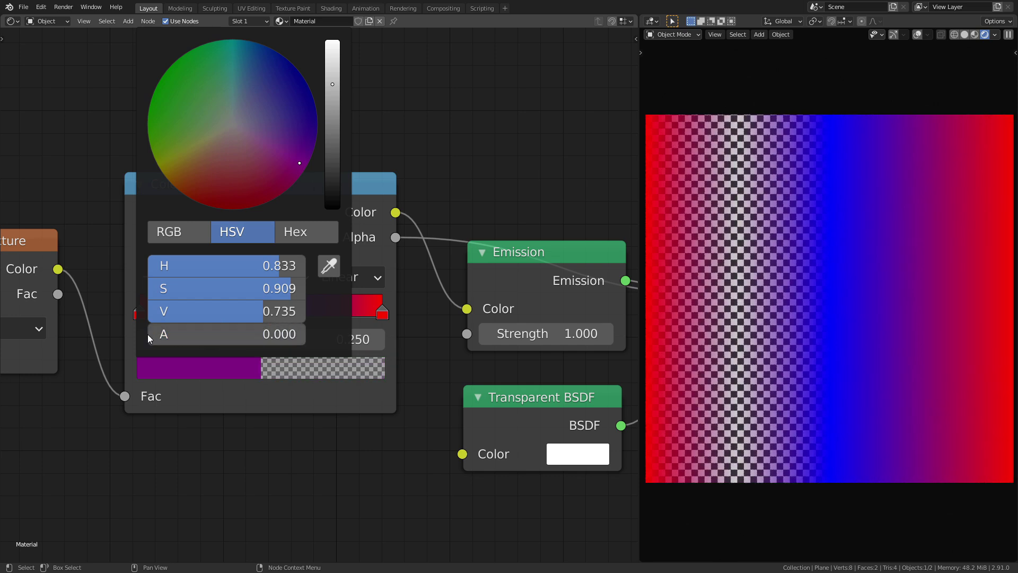
left_click(366, 371)
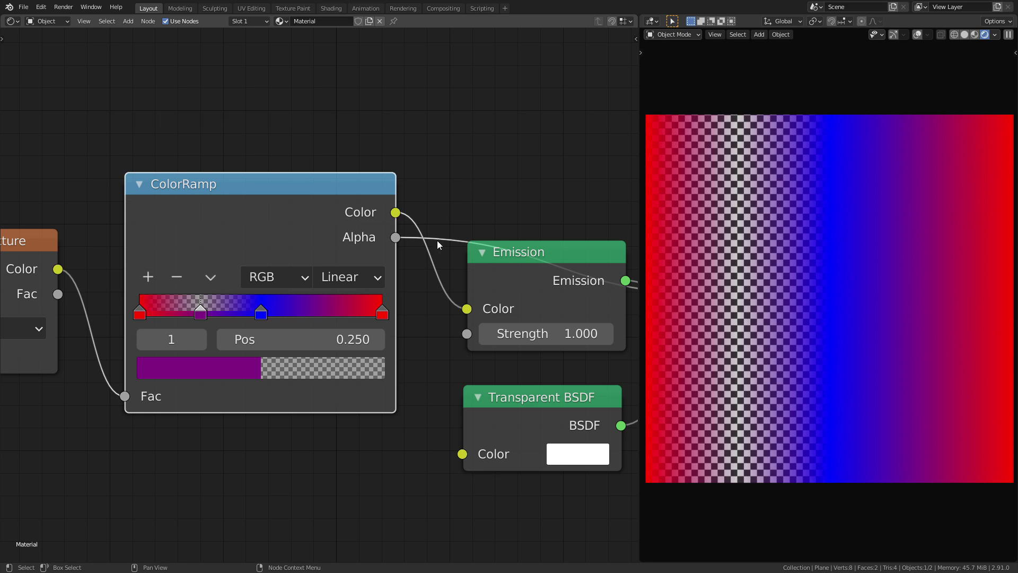
Set the last red stop's colour to roughly R 8 and B 8, after first entering R 10.
left_click(383, 315)
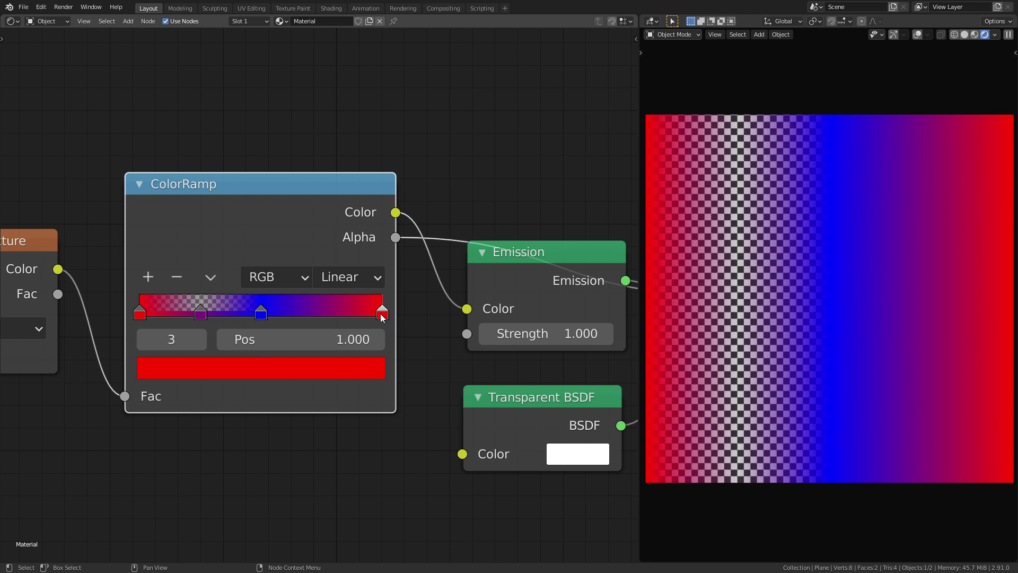
left_click(353, 373)
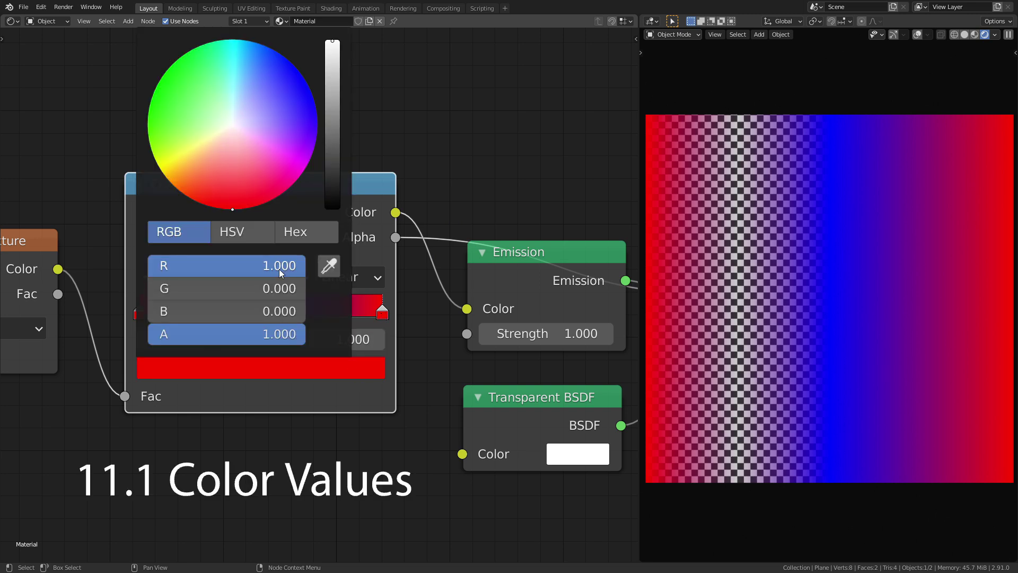
left_click_drag(279, 269, 310, 269)
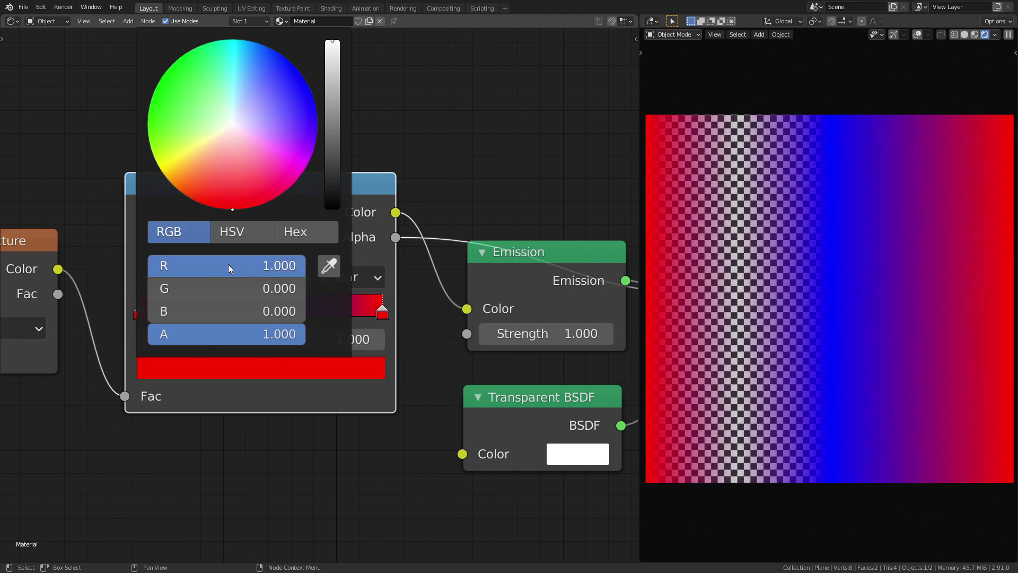
left_click(254, 265)
type("10")
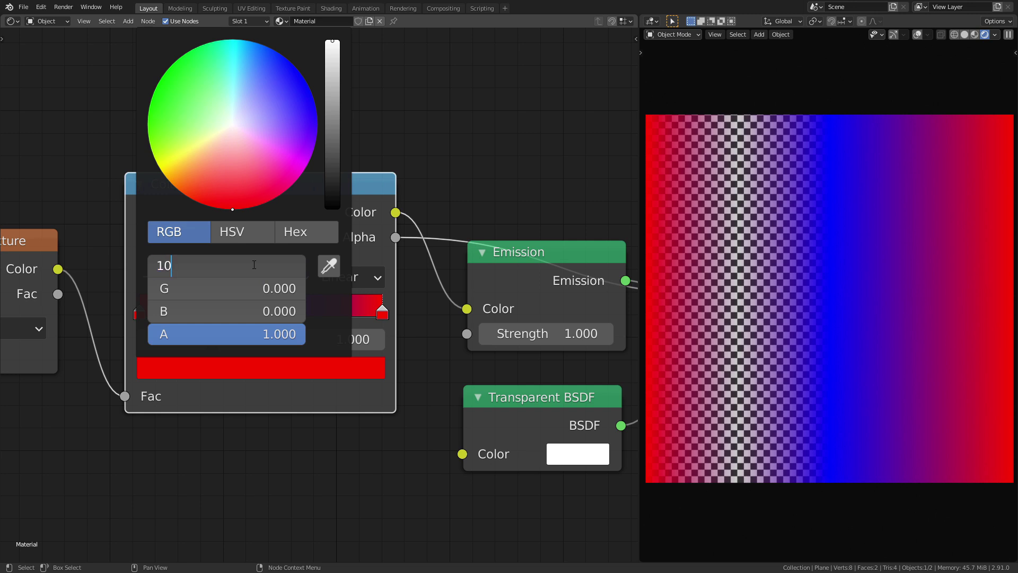
key("Return")
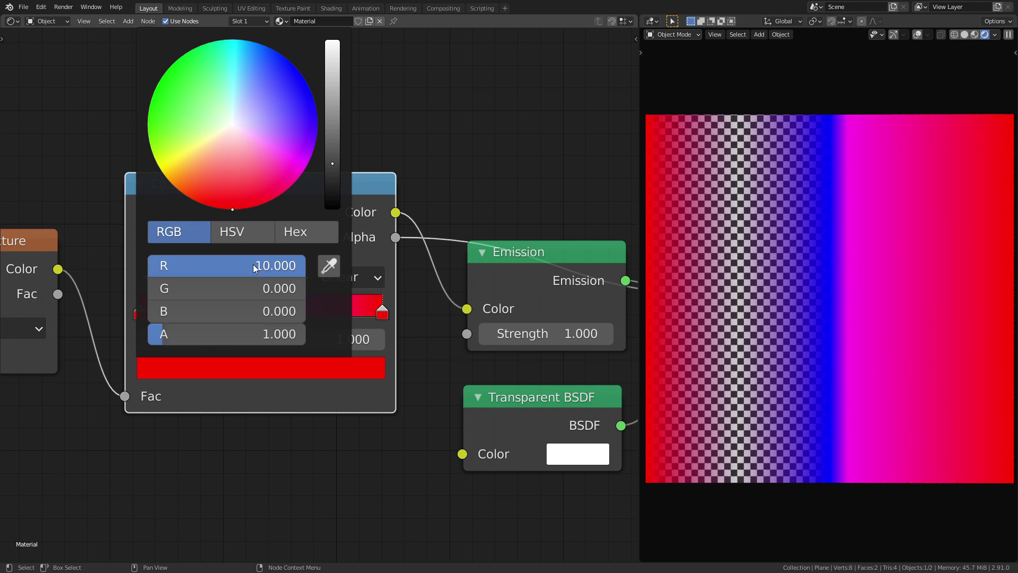
left_click_drag(254, 265, 260, 297)
left_click_drag(202, 312, 151, 312)
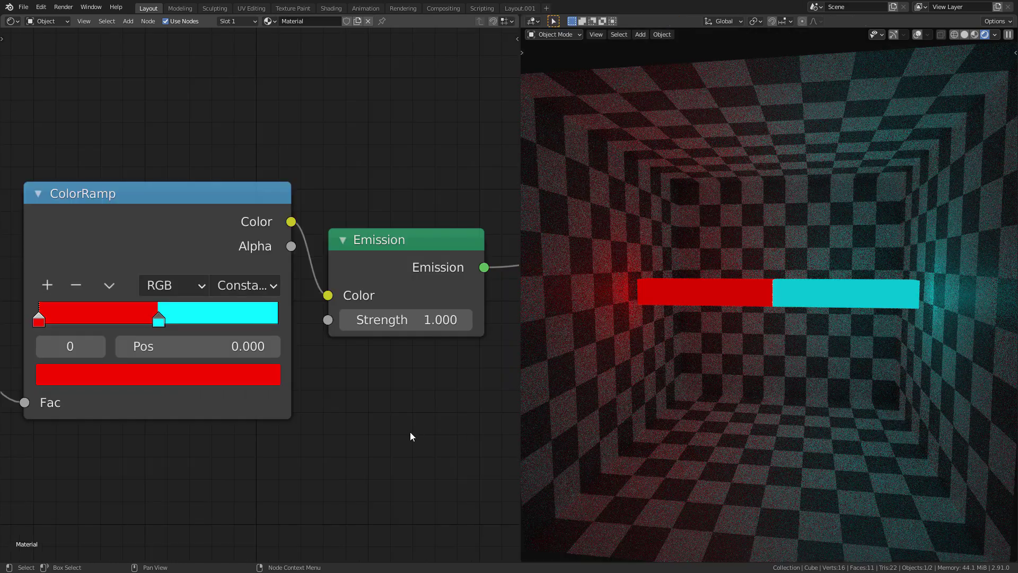
Set the cyan stop's green and blue values together to 10, then to 50.
left_click(160, 320)
left_click(180, 374)
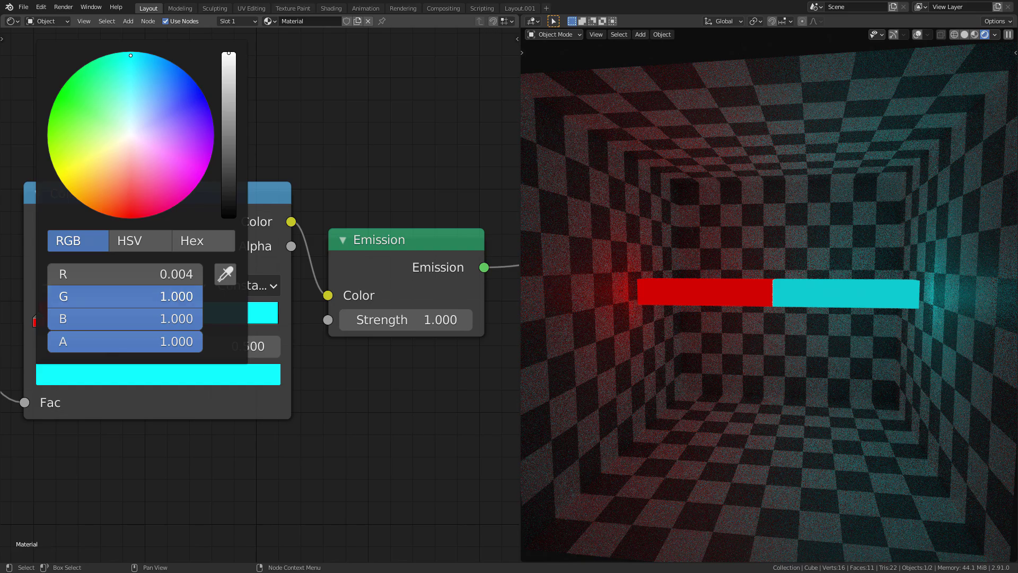
left_click_drag(178, 318, 178, 295)
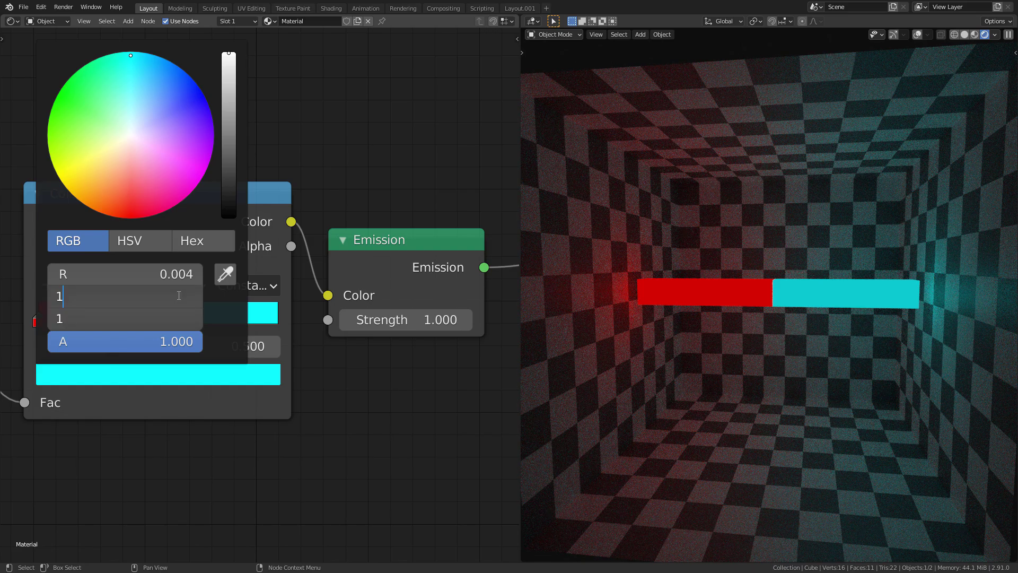
type("0")
key("Return")
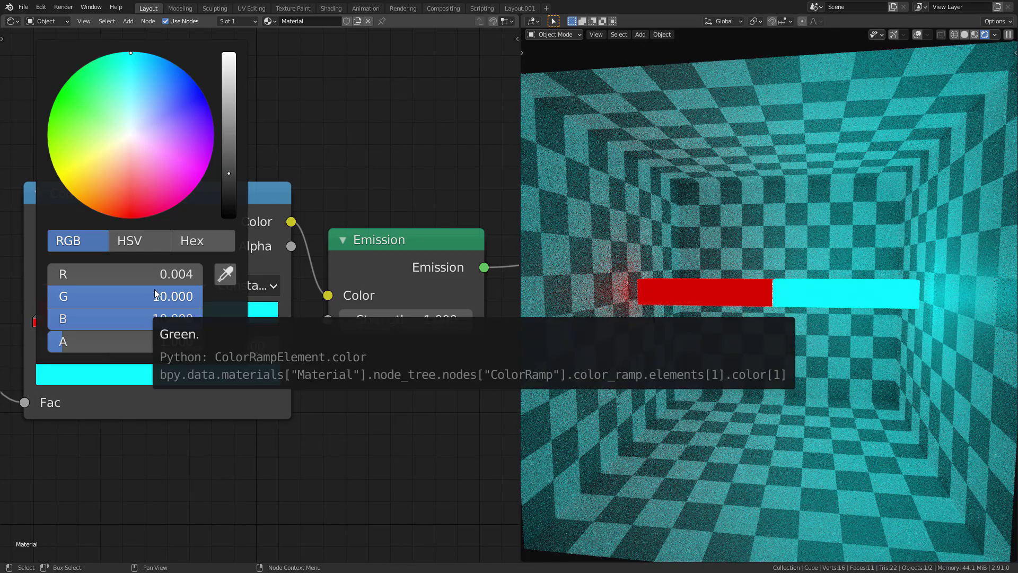
left_click(154, 290)
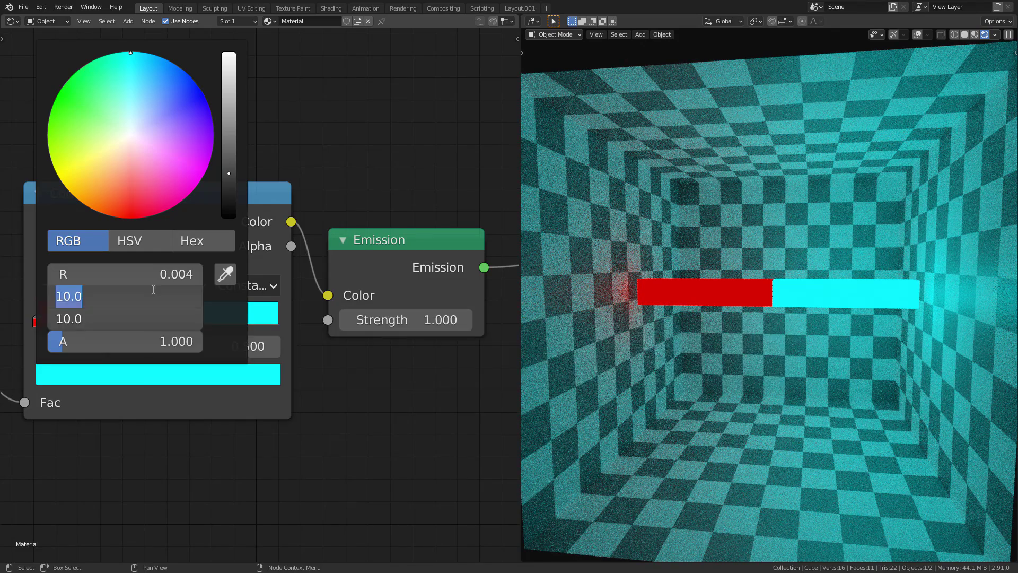
type("50")
key("Return")
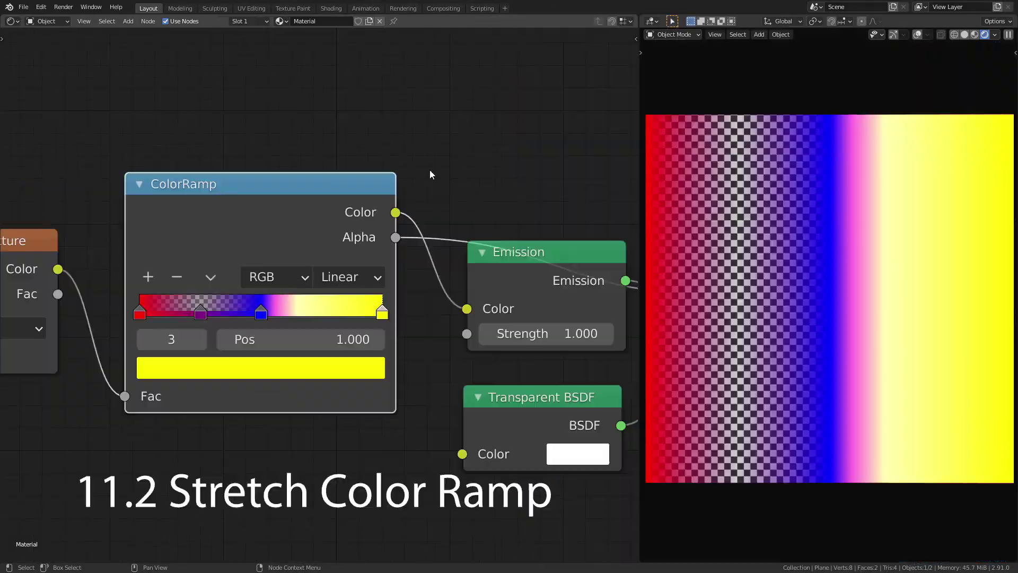
Move the ColorRamp node up and left and stretch it much wider.
scroll(430, 171, "down", 4)
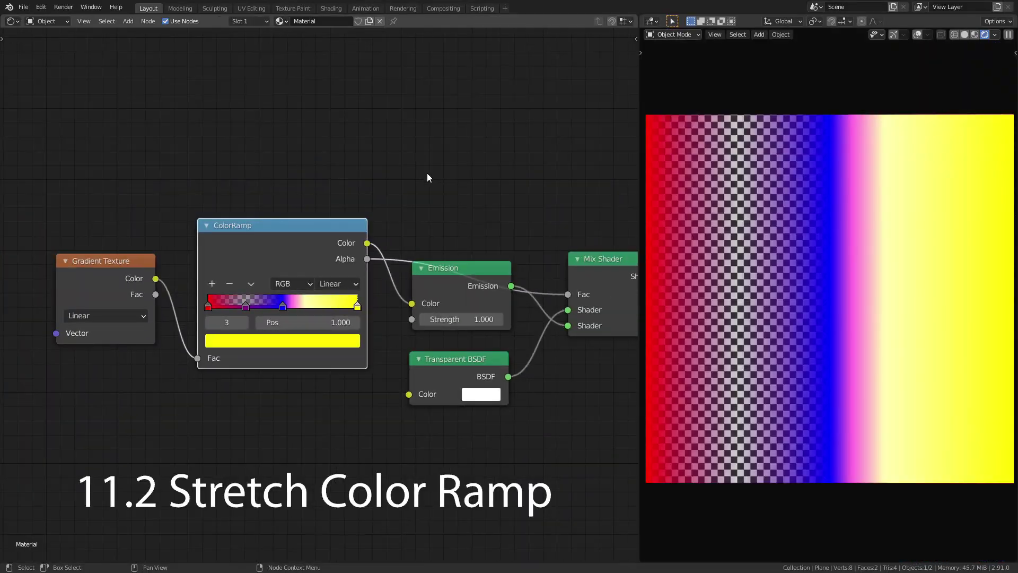
middle_click_drag(424, 172, 408, 255)
left_click_drag(297, 325, 195, 147)
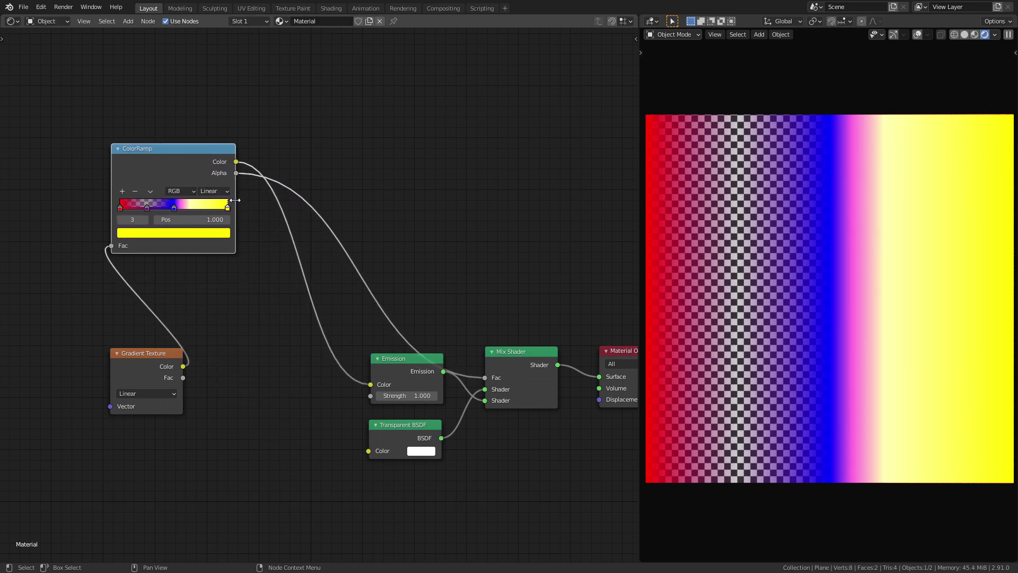
left_click_drag(236, 207, 559, 219)
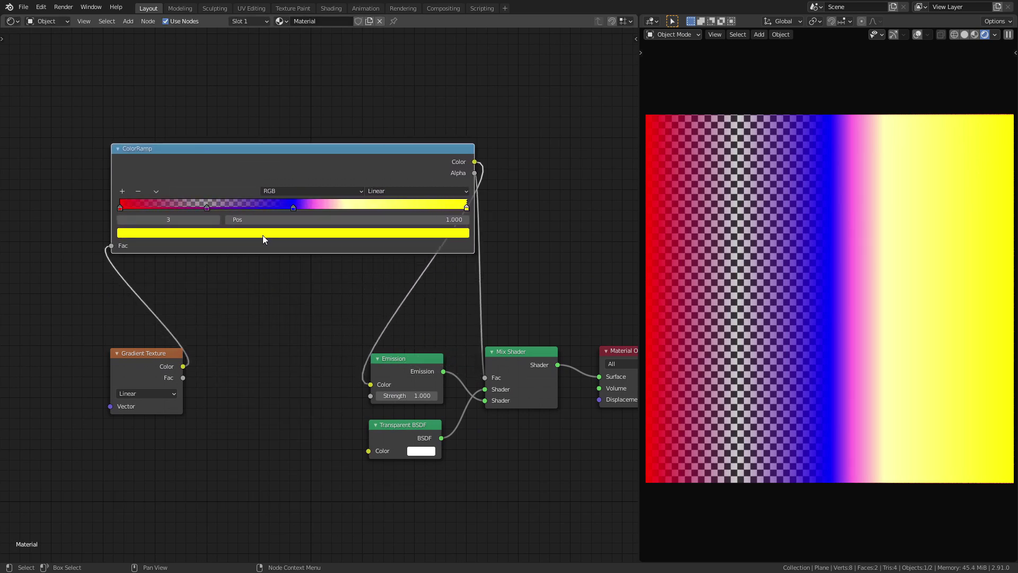
Reposition the blue and purple stops precisely along the widened gradient.
scroll(263, 236, "up", 3)
middle_click_drag(265, 237, 333, 320)
left_click_drag(342, 225, 365, 255)
left_click_drag(193, 224, 269, 234)
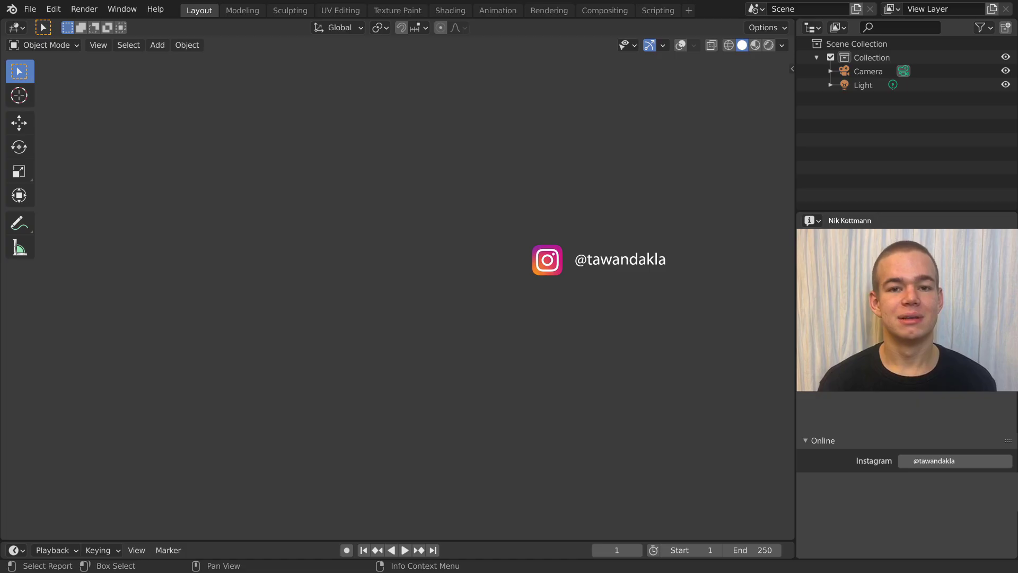